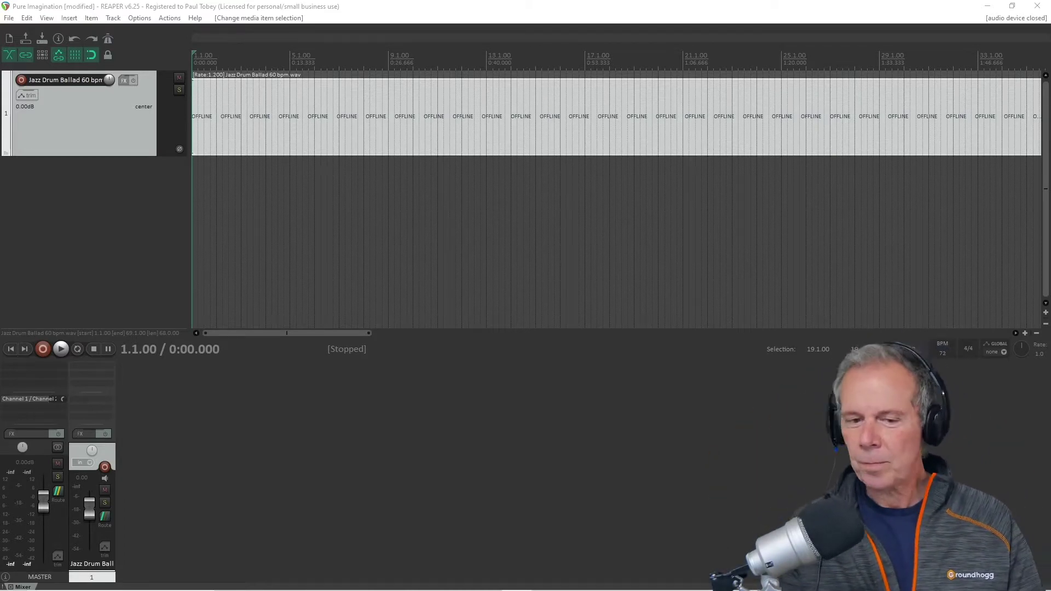
Reactivate REAPER's audio so the drum waveform returns, and open Preferences at MIDI Devices
click(378, 19)
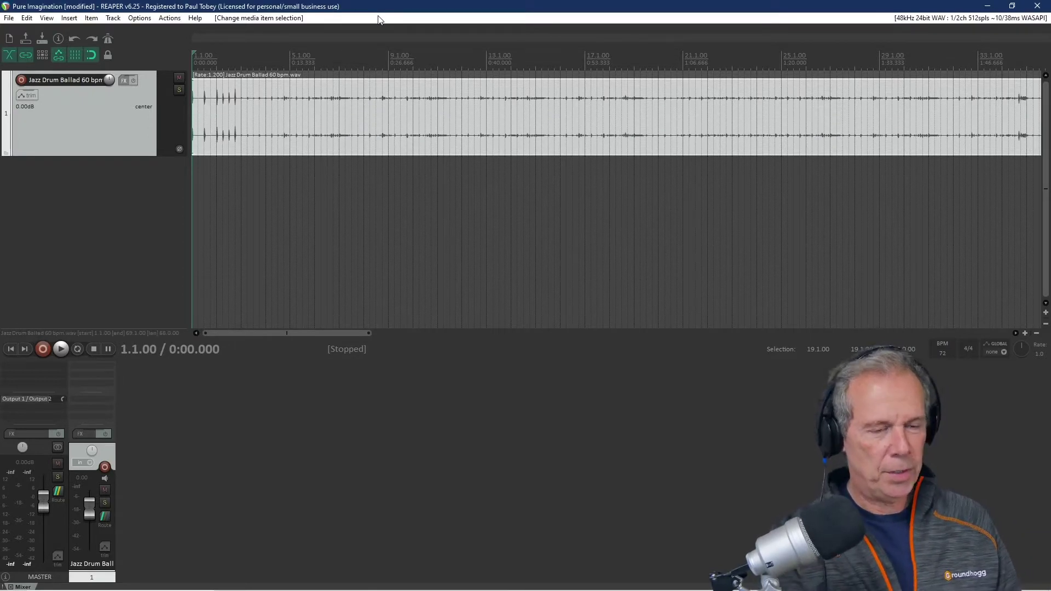
key(ctrl+p)
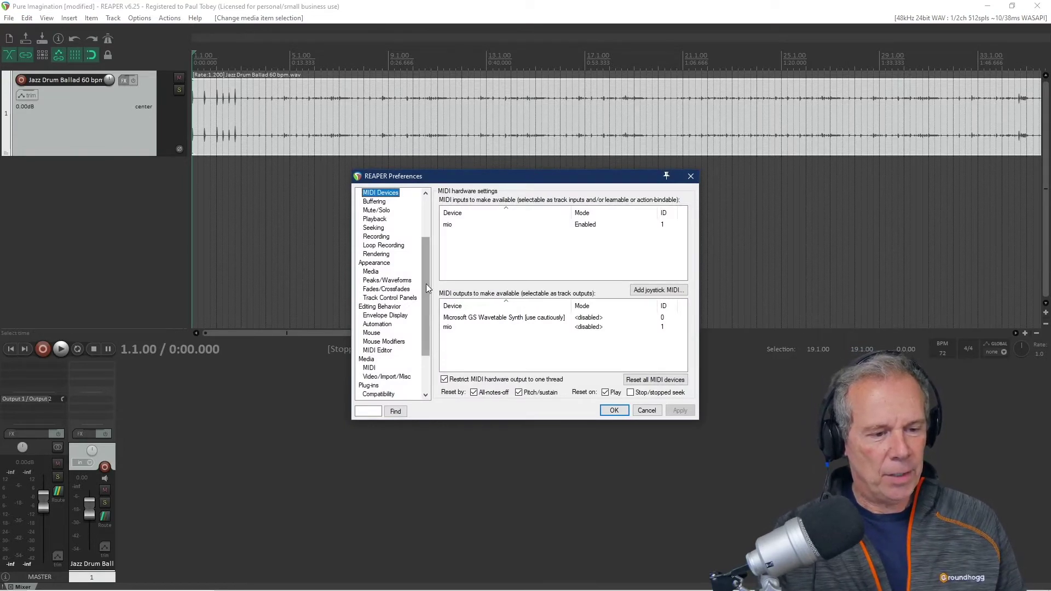
Keep the mio MIDI input enabled, apply Preferences with OK, and deselect the drum track
drag(426, 284, 431, 235)
click(367, 246)
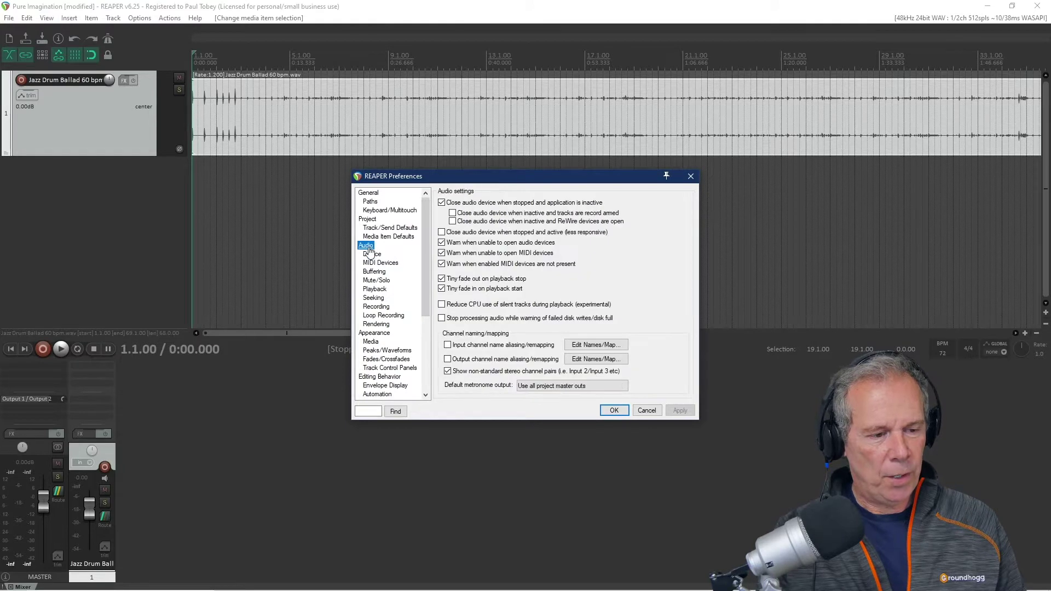
click(378, 263)
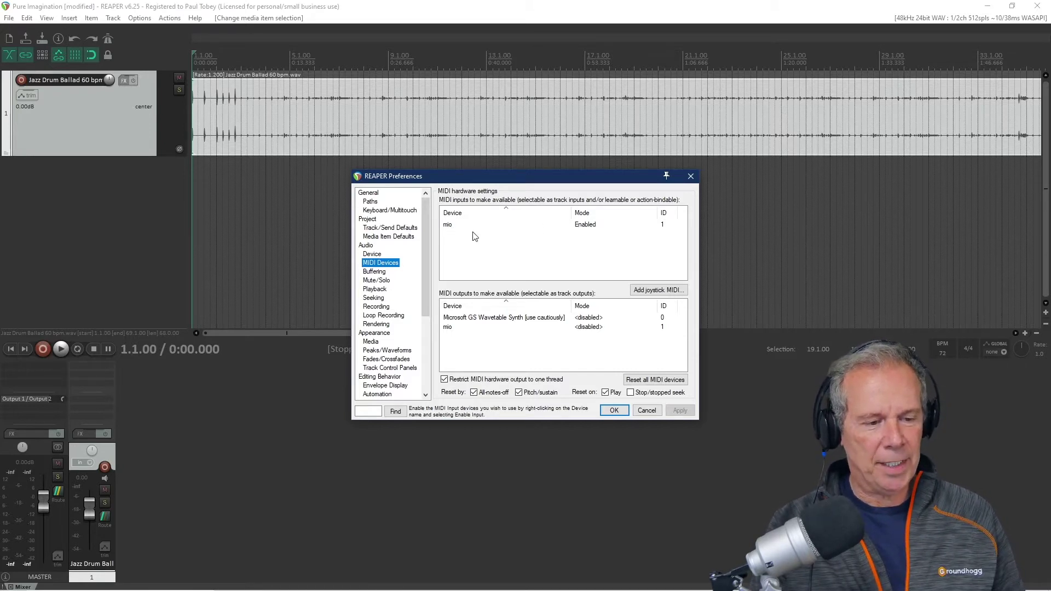
click(554, 226)
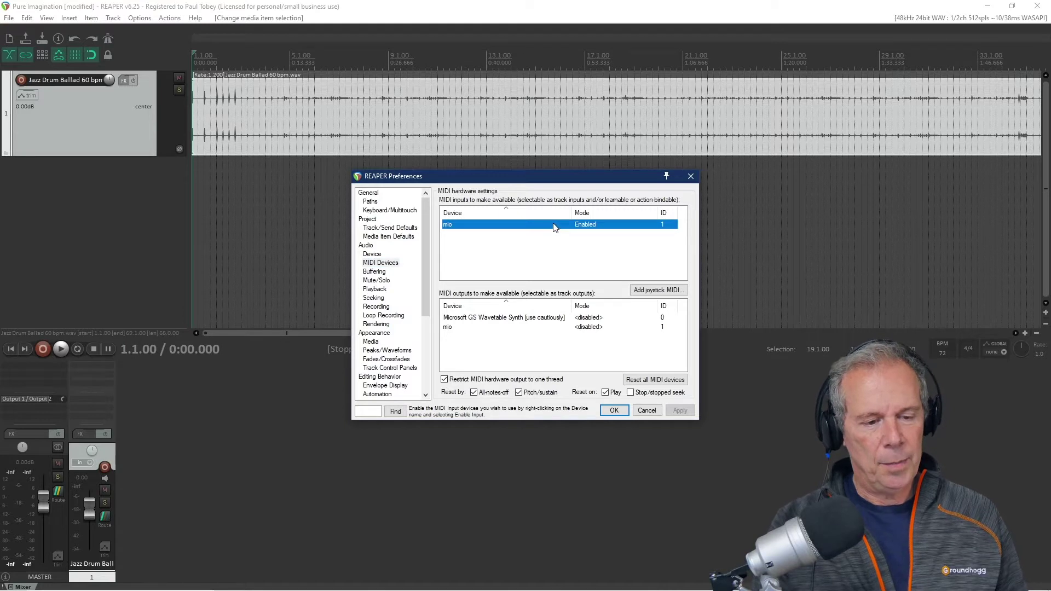
right_click(555, 227)
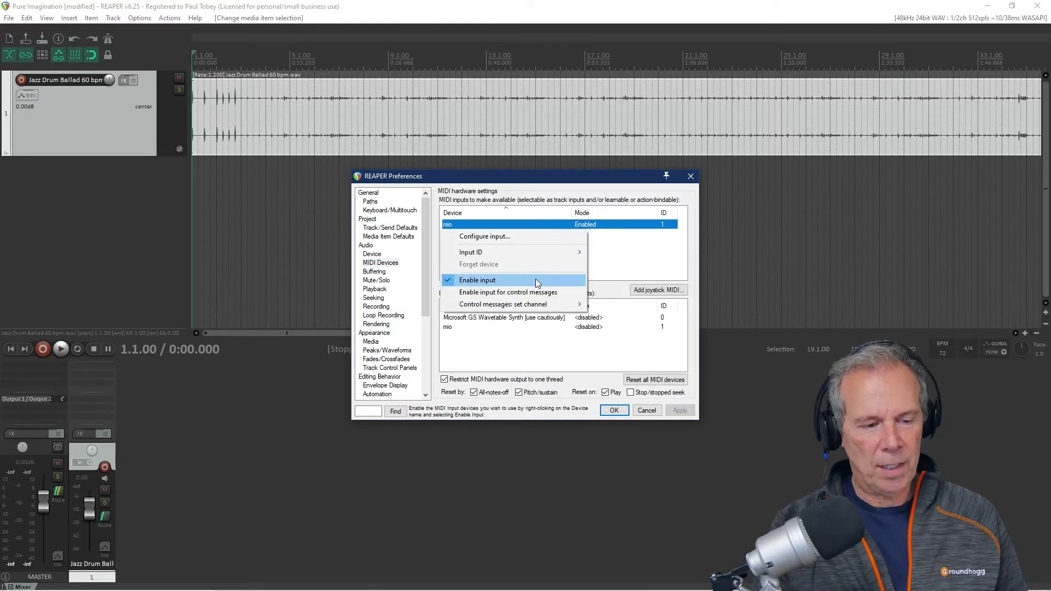
click(606, 267)
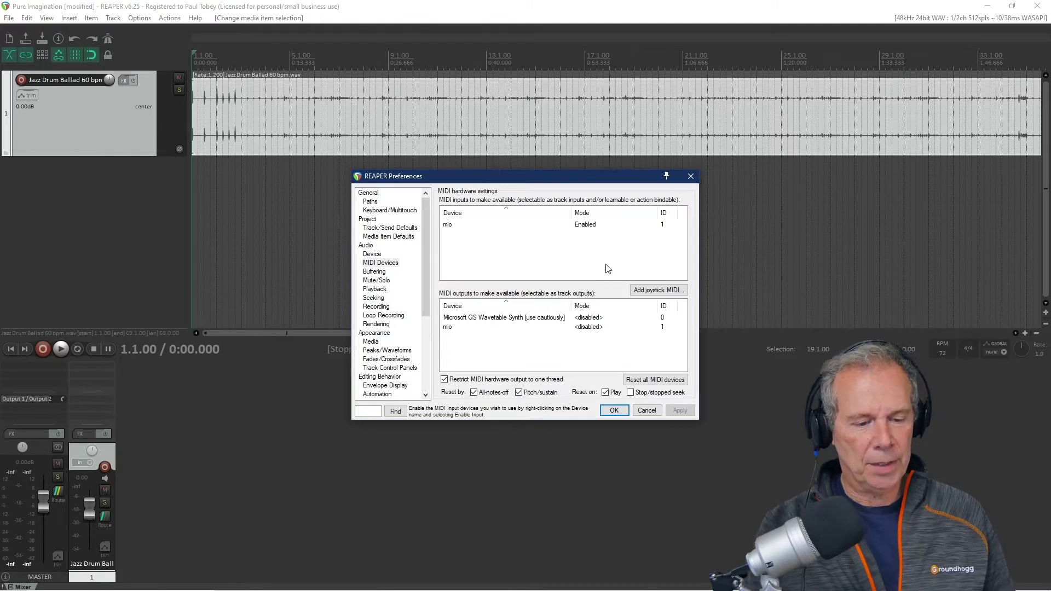
click(614, 410)
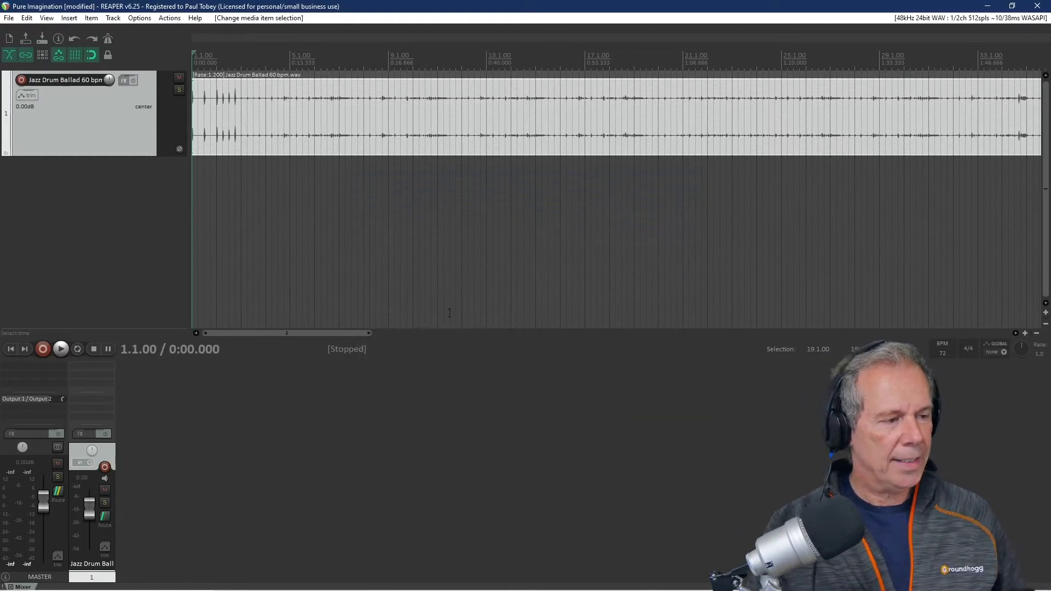
click(97, 240)
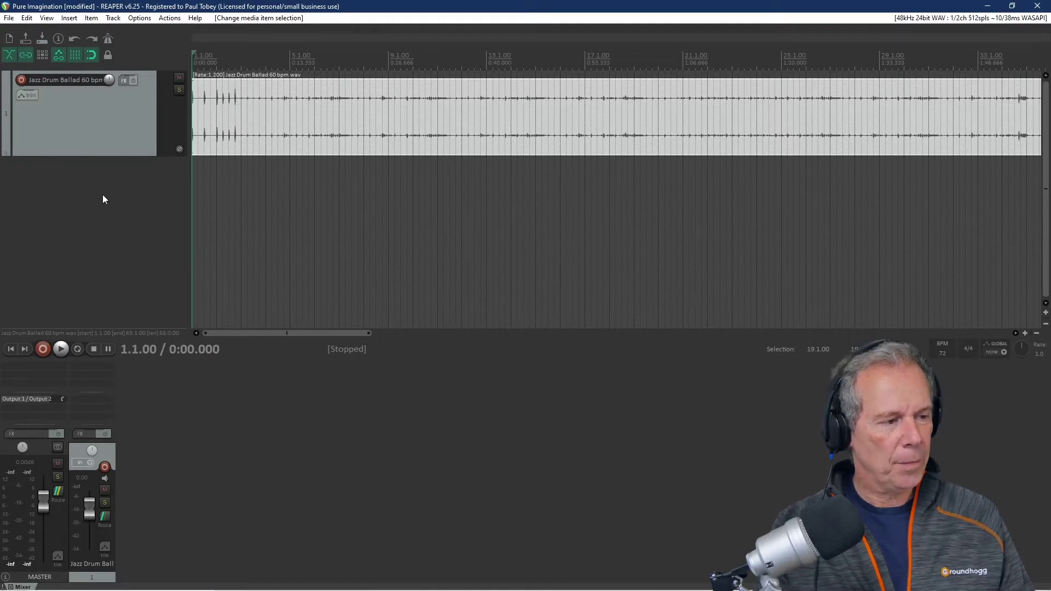
Shrink the Jazz Drum Ballad track's lane height
drag(109, 156, 113, 128)
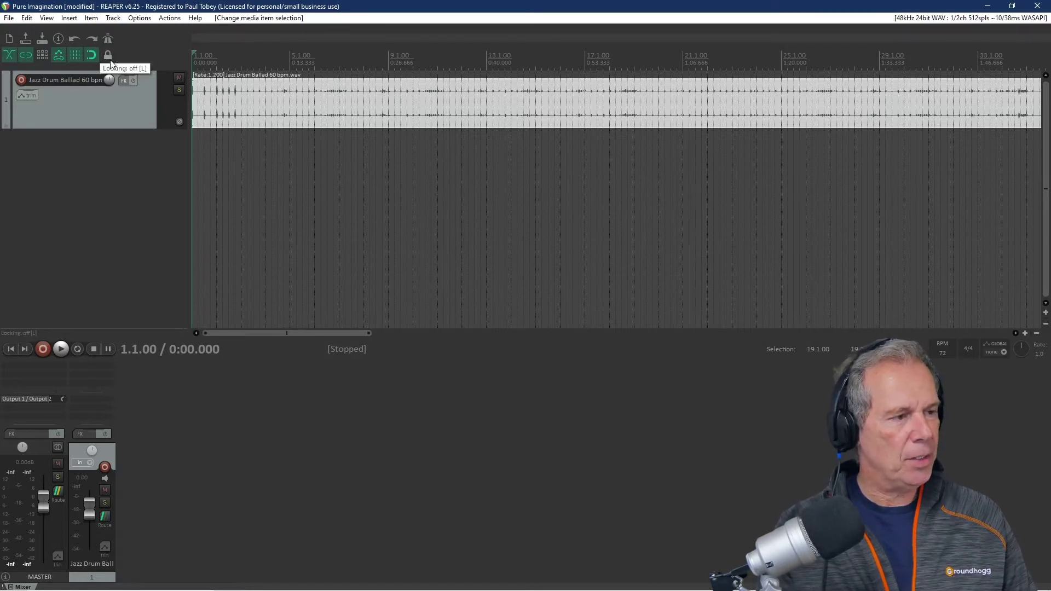
Insert VSTi: ARIA Player (Garritan) on a new track 2 from the Instruments list
click(113, 18)
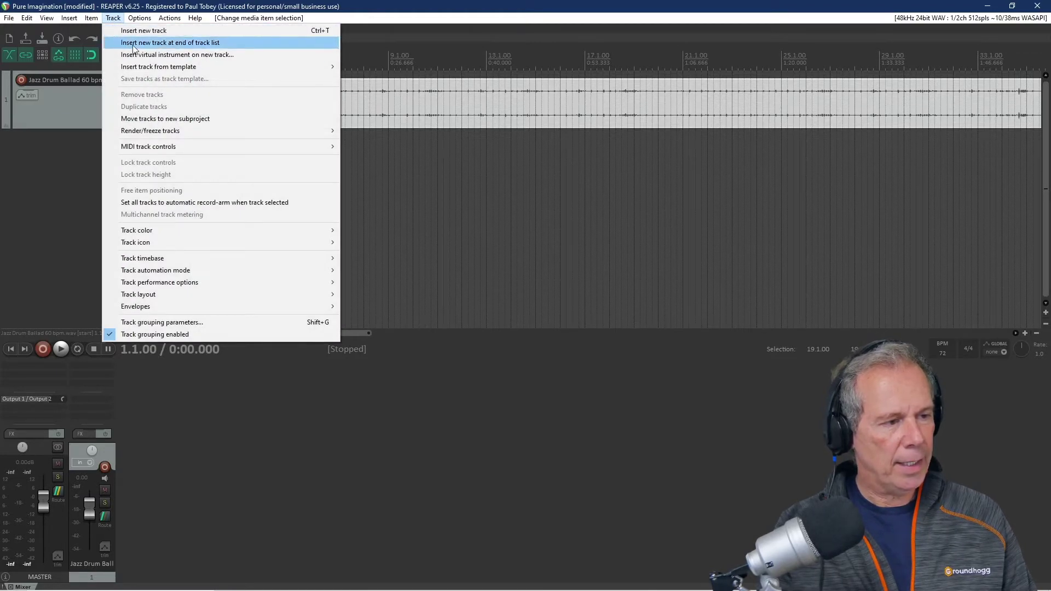
click(139, 57)
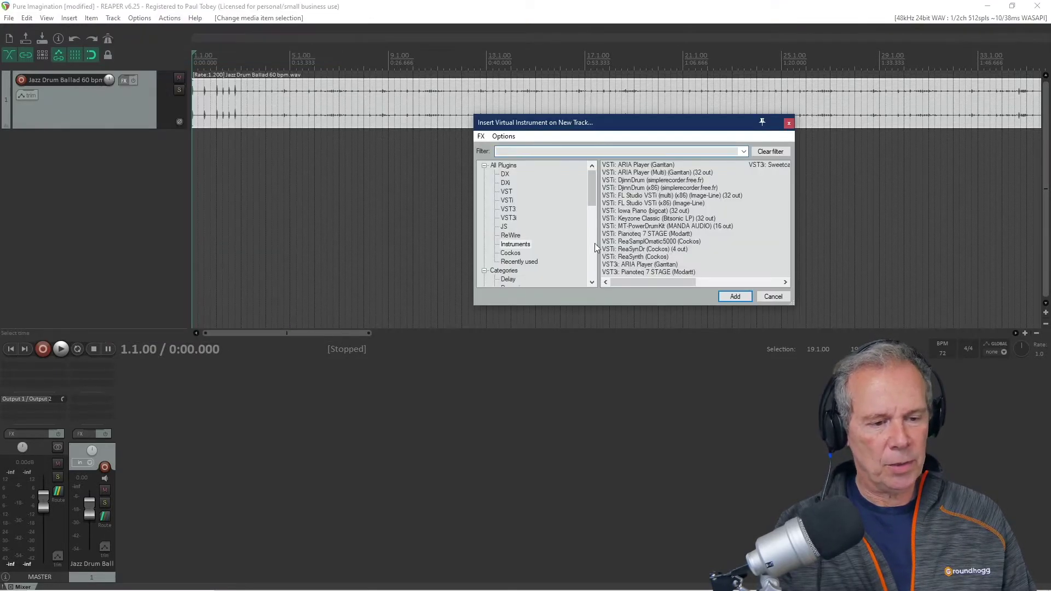
click(509, 246)
scroll(635, 241, down, 1)
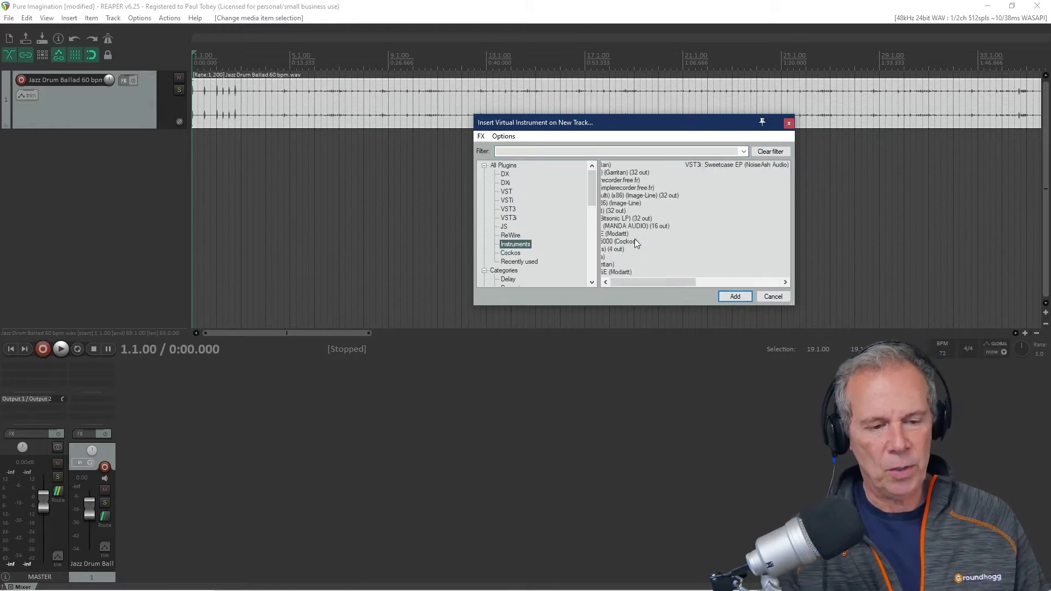
scroll(635, 241, up, 1)
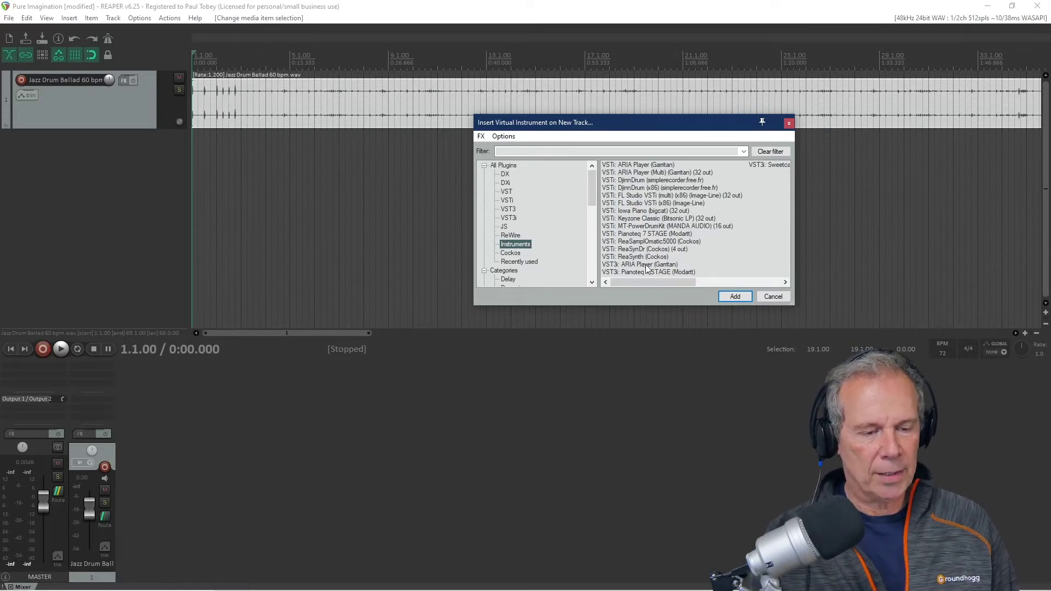
click(635, 164)
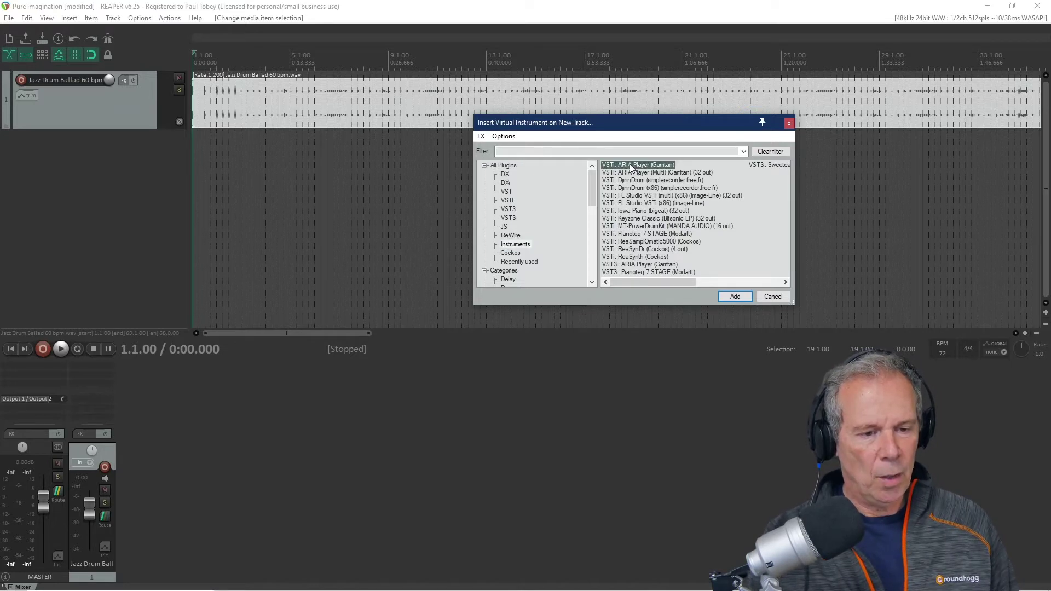
click(730, 299)
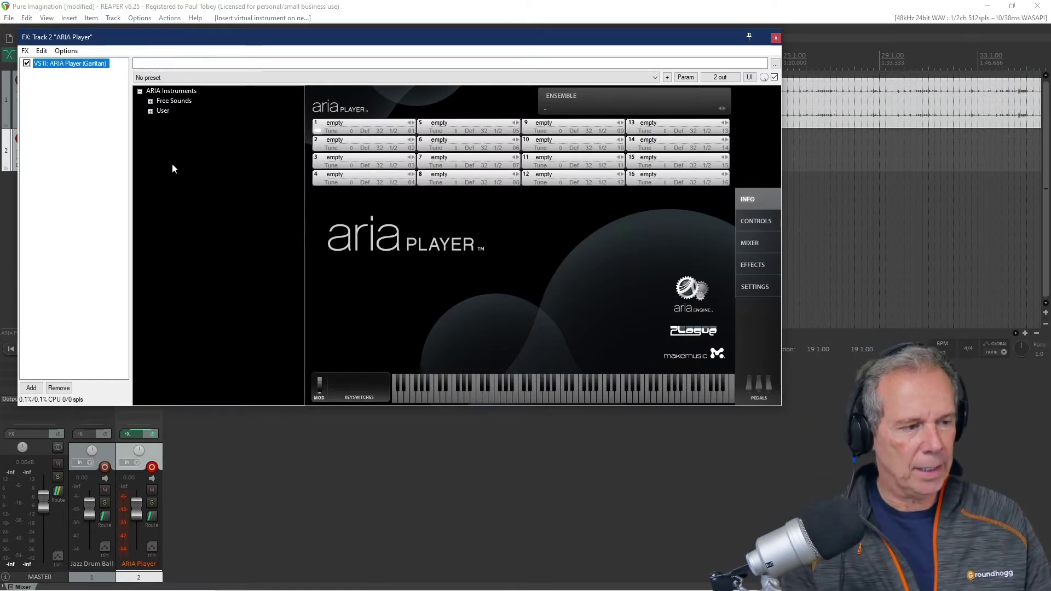
Load bass-SOLO-pizzicato from User > Virtual-Playing-Orchestra3 > Strings into ARIA Player slot 1
click(151, 112)
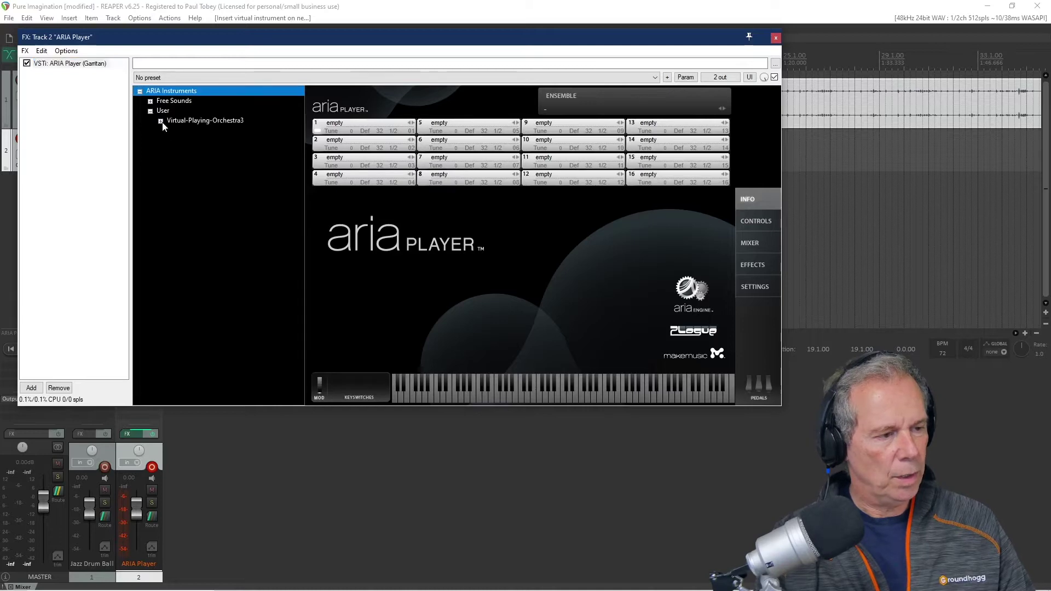
click(160, 122)
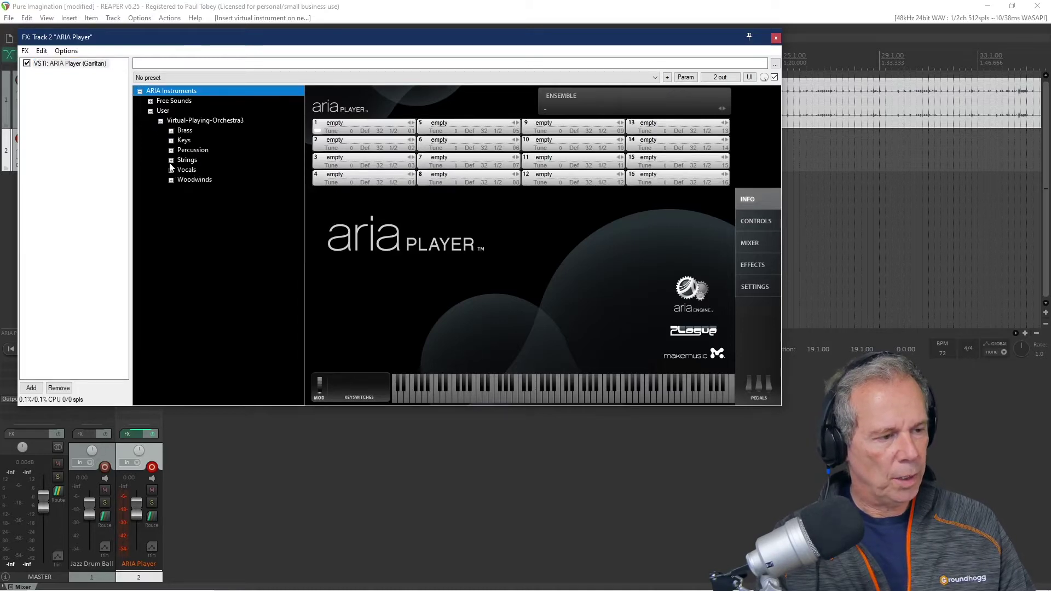
click(171, 161)
scroll(223, 216, down, 5)
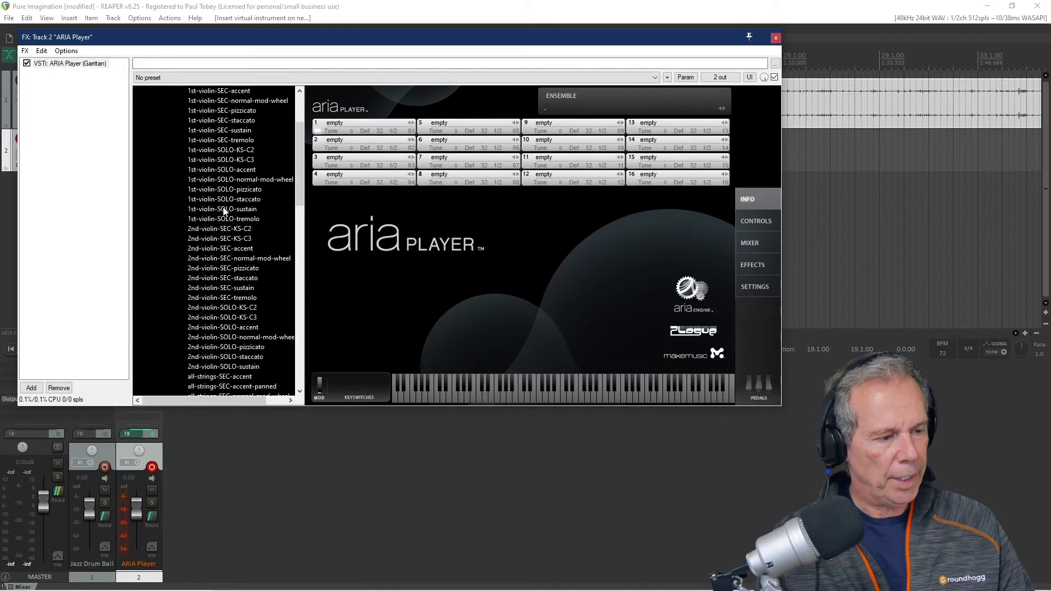
scroll(224, 211, down, 12)
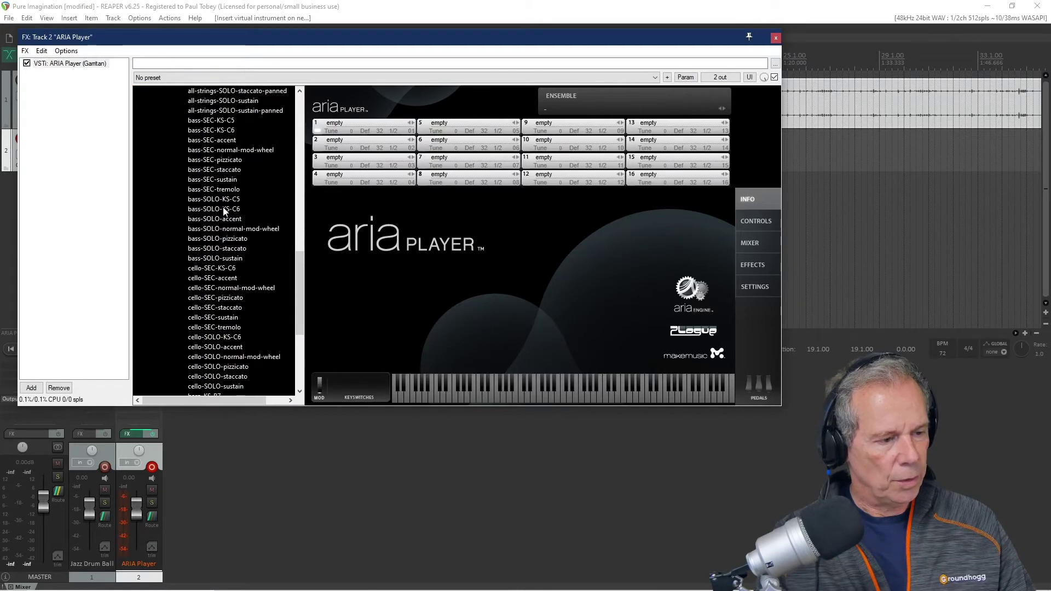
click(210, 242)
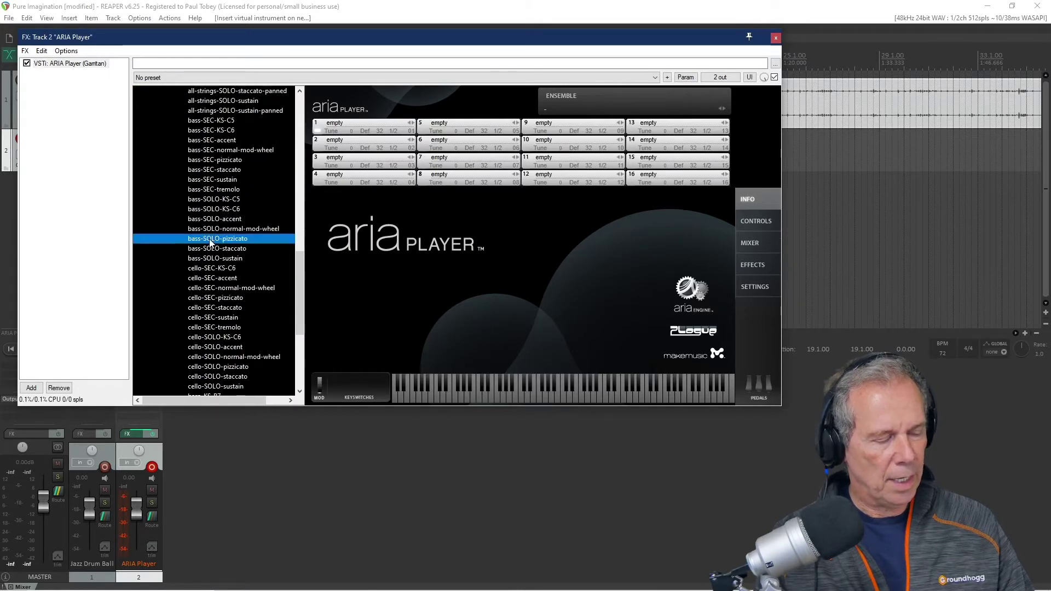
drag(211, 241, 366, 131)
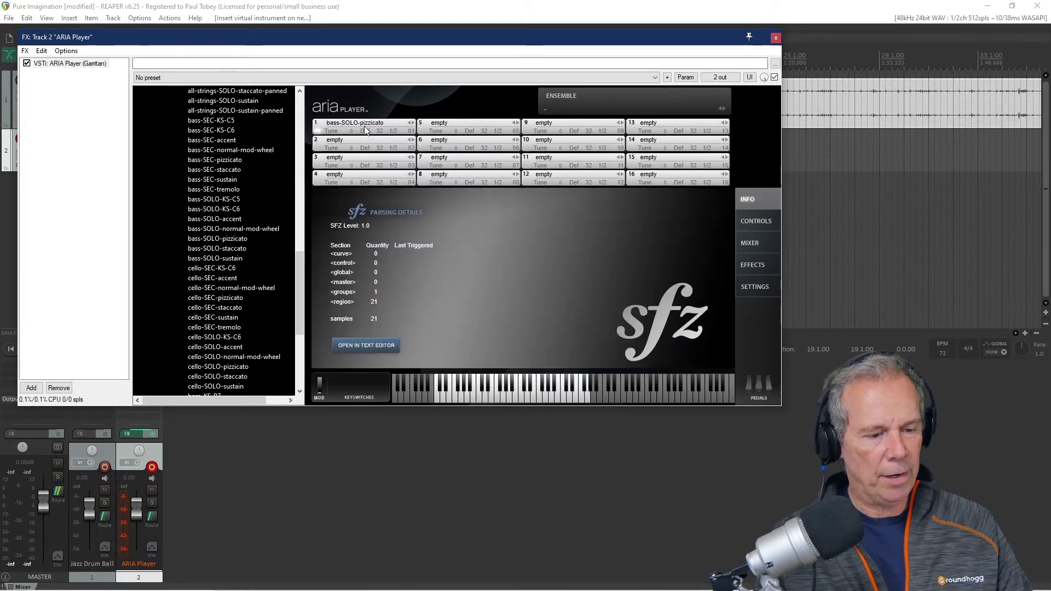
Audition the bass with a few test notes, then close the ARIA Player window
click(499, 393)
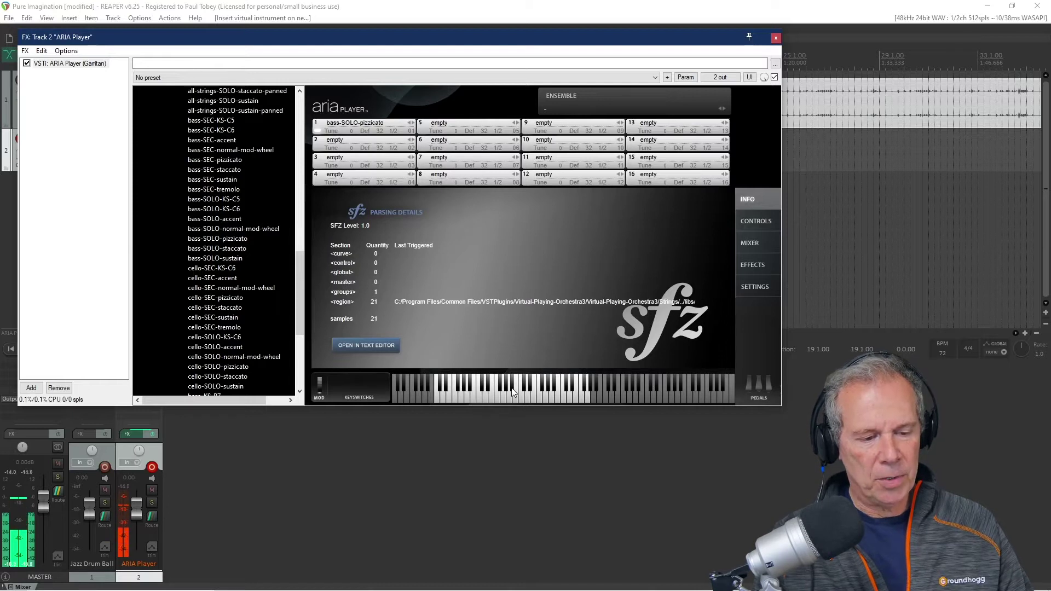
click(514, 394)
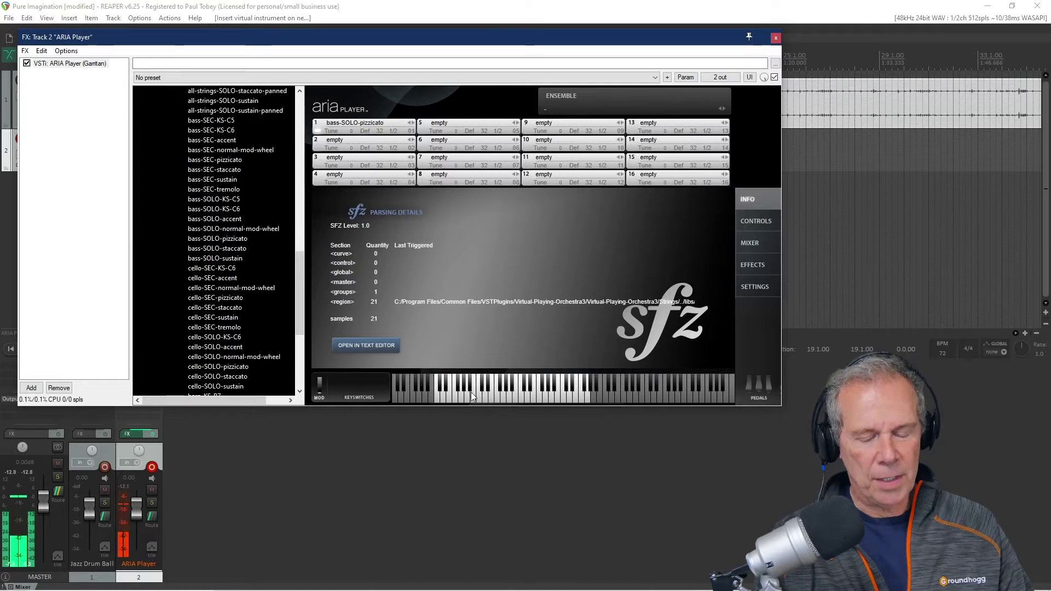
click(513, 394)
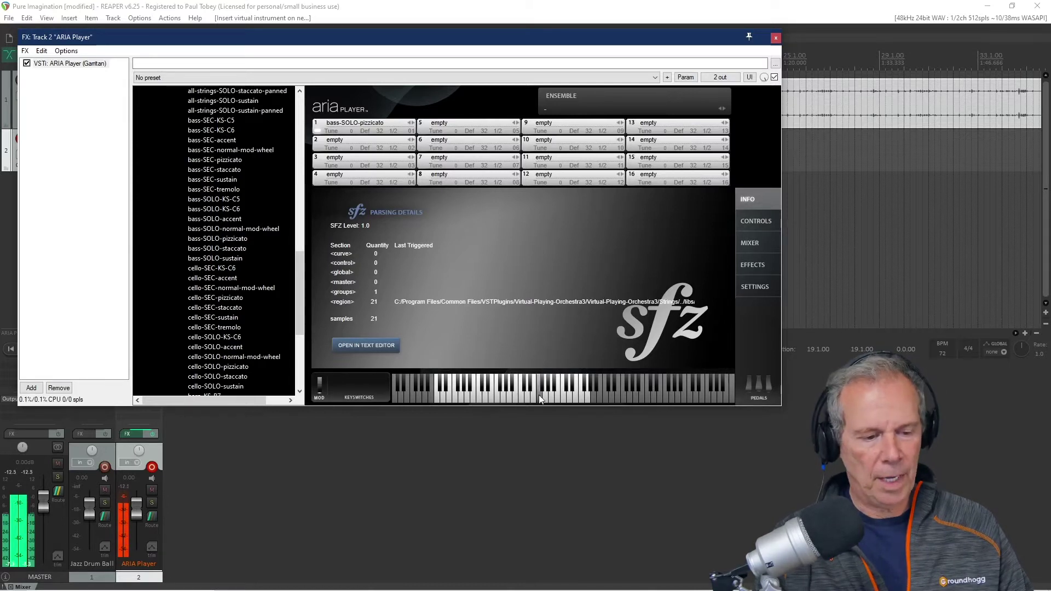
click(775, 39)
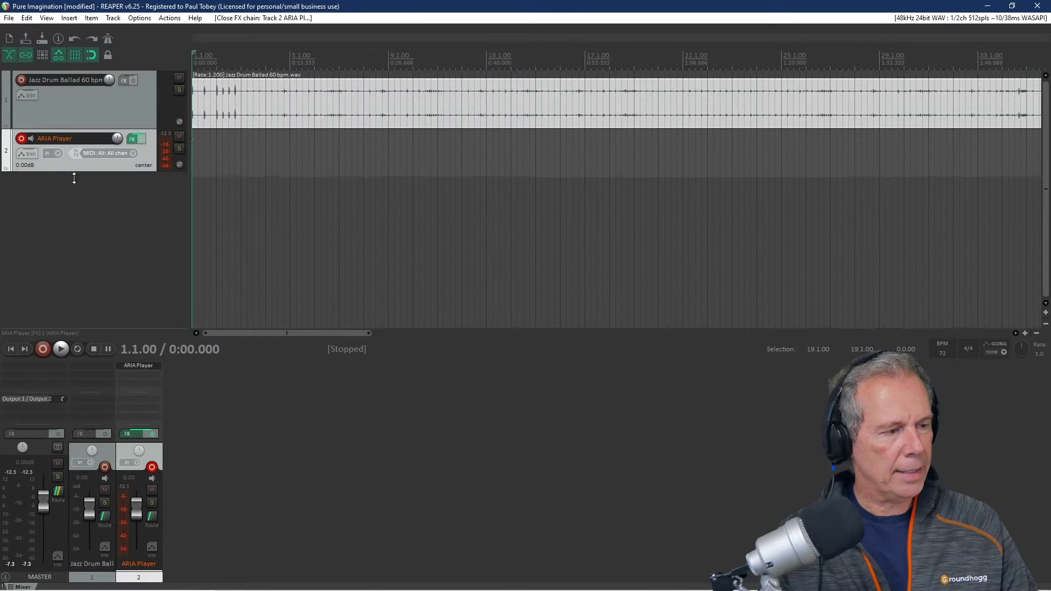
Enlarge and arm the ARIA Player track, setting its input to MIDI mio, All Channels
drag(73, 172, 74, 207)
click(21, 138)
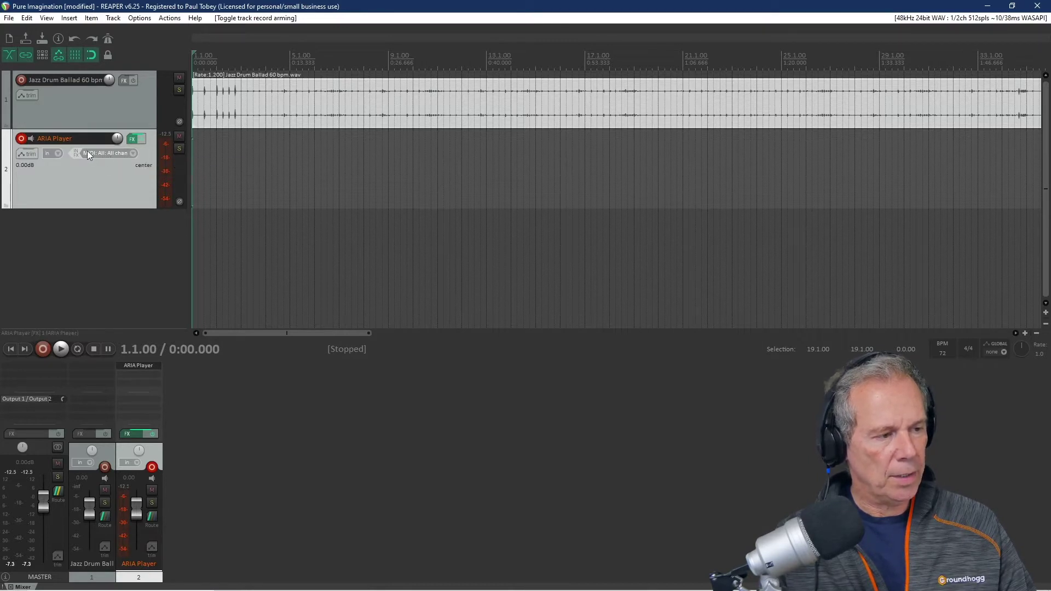
click(104, 152)
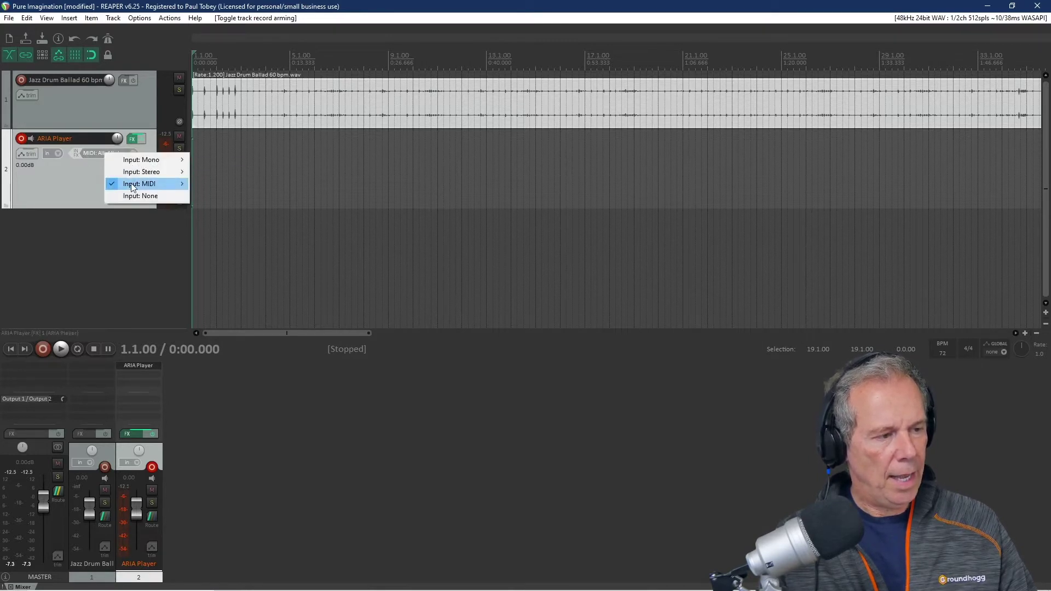
mouse_move(132, 186)
mouse_move(231, 183)
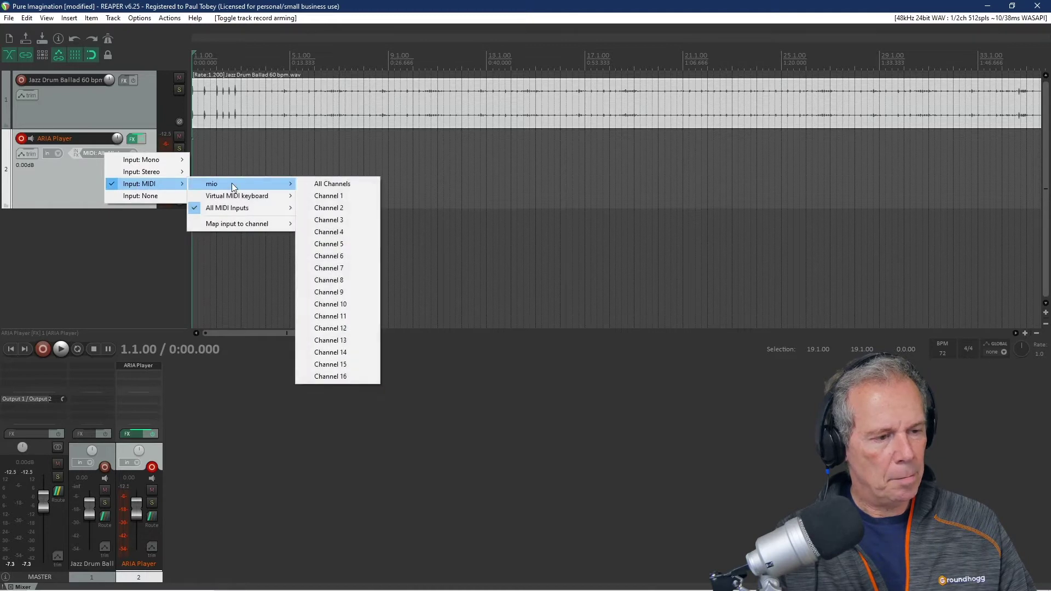
click(322, 186)
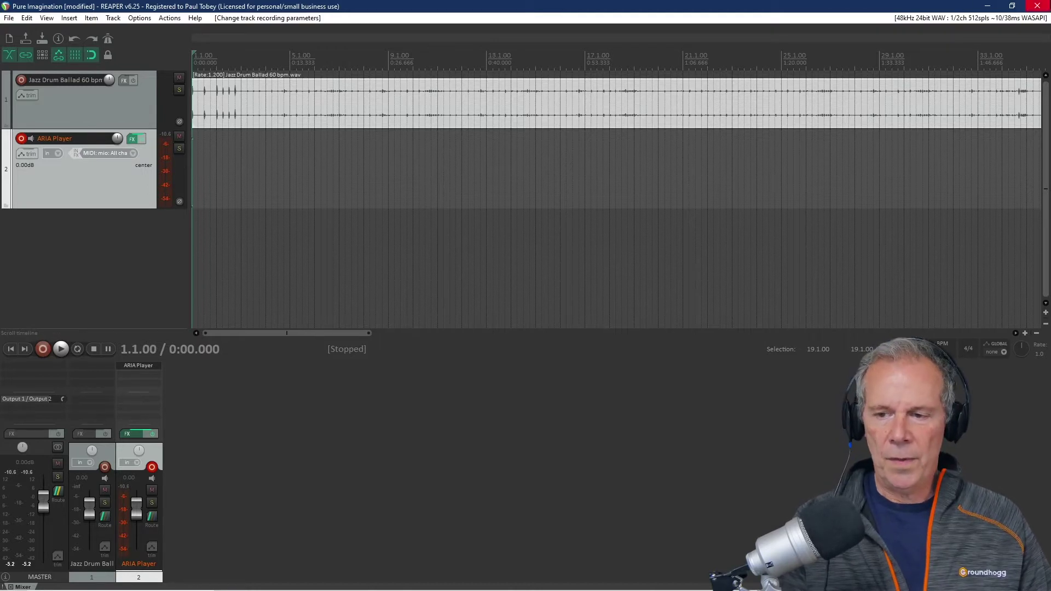
key(alt+Tab)
Move the Finale Pure Imagination window off screen to the right, then enable the metronome
drag(791, 45, 645, 30)
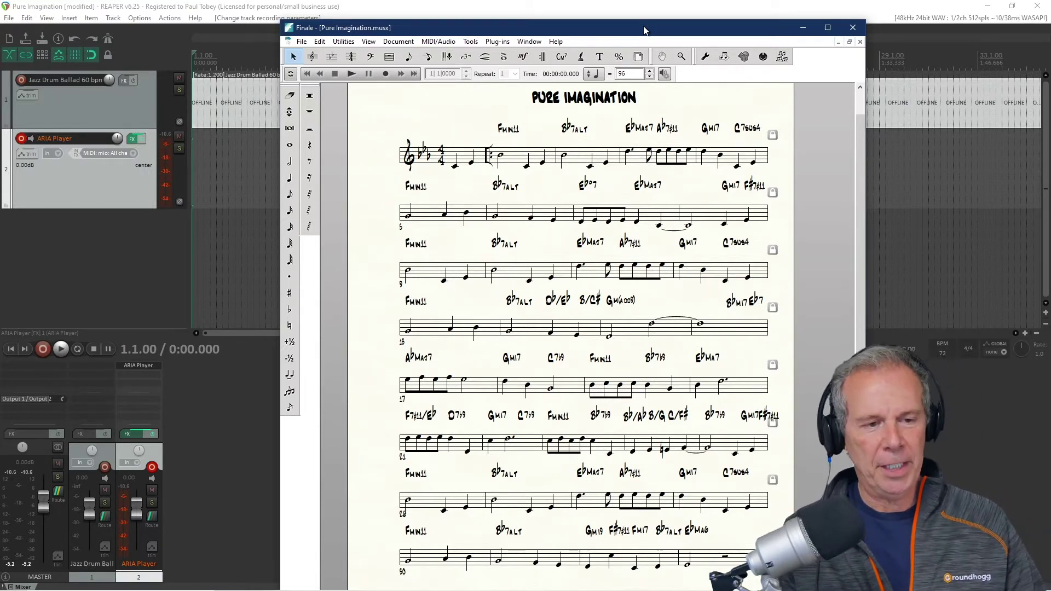
drag(644, 30, 646, 29)
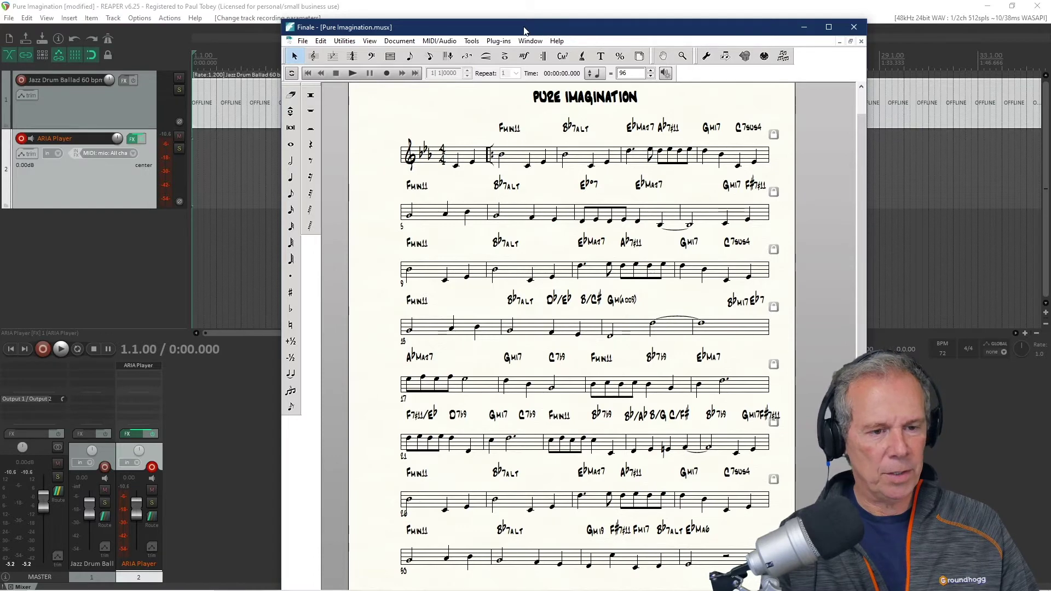
drag(524, 30, 1050, 33)
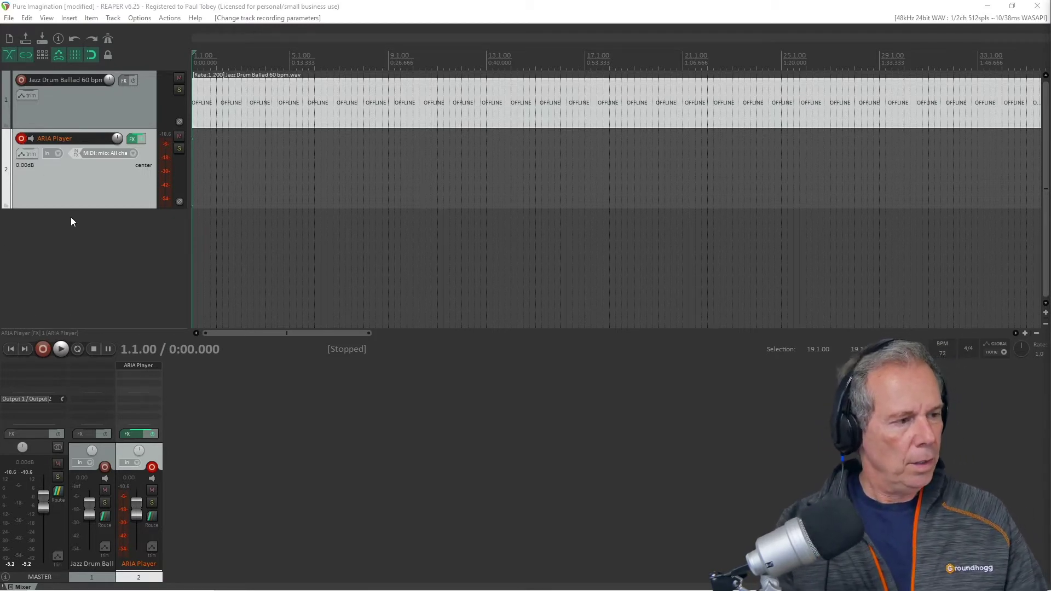
click(109, 40)
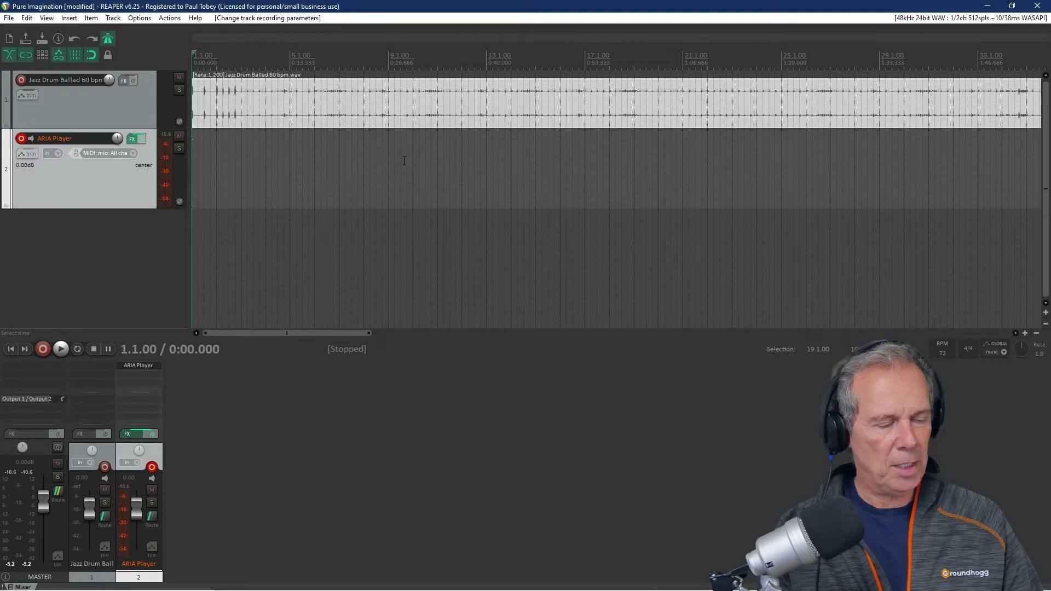
Play the project with the metronome to hear the drums, then stop it
key(space)
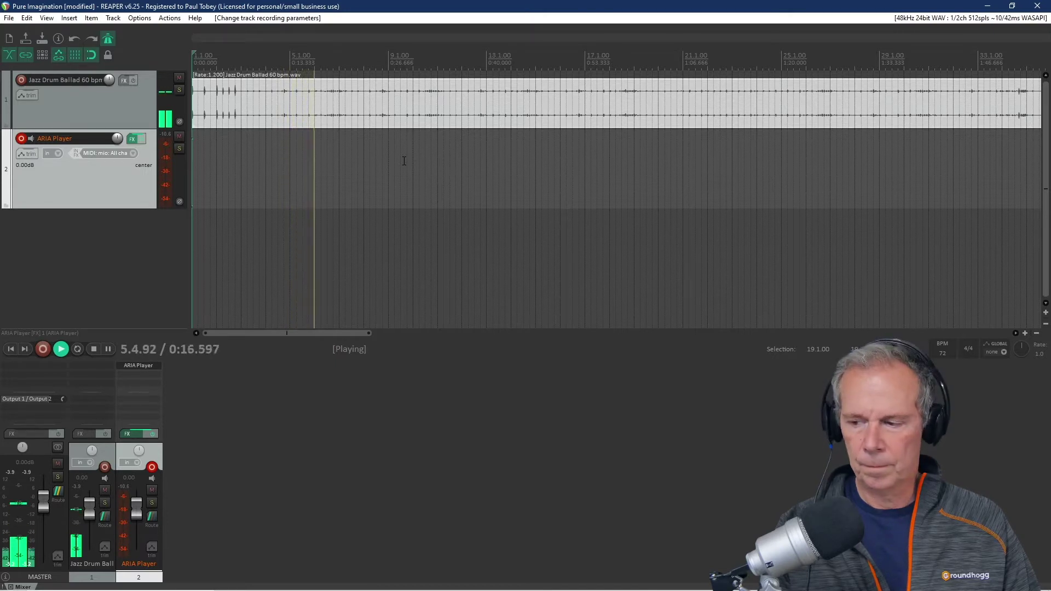
key(space)
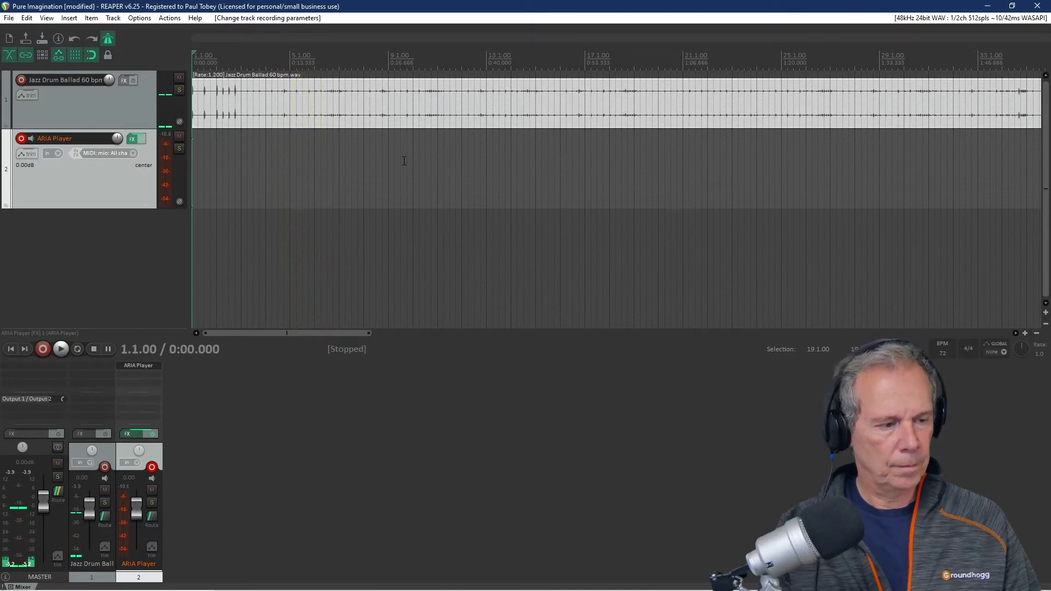
Record a roughly 22-bar MIDI take on the ARIA Player track and save it
click(43, 349)
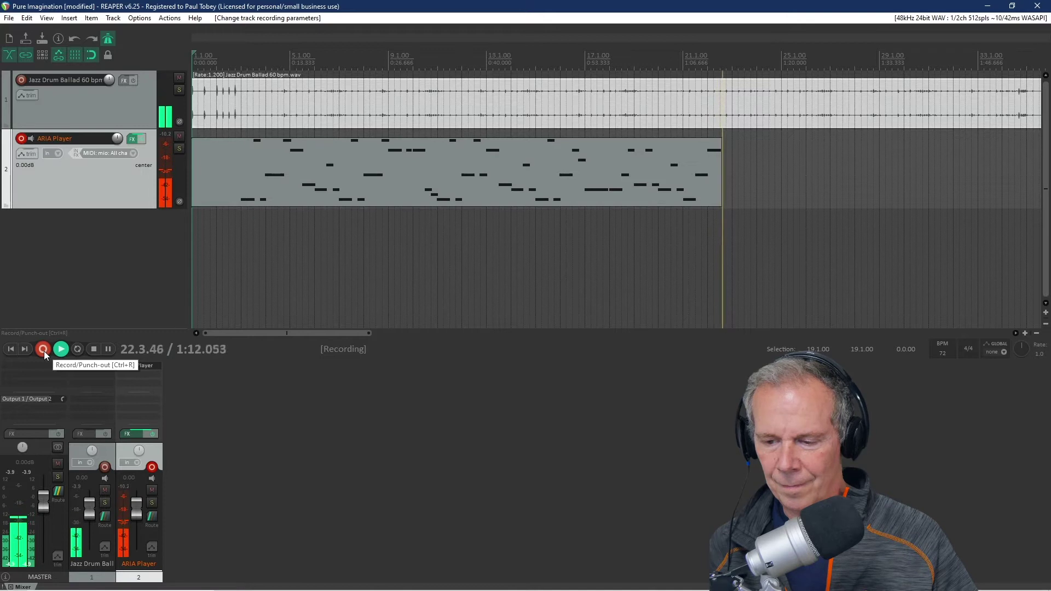
click(44, 349)
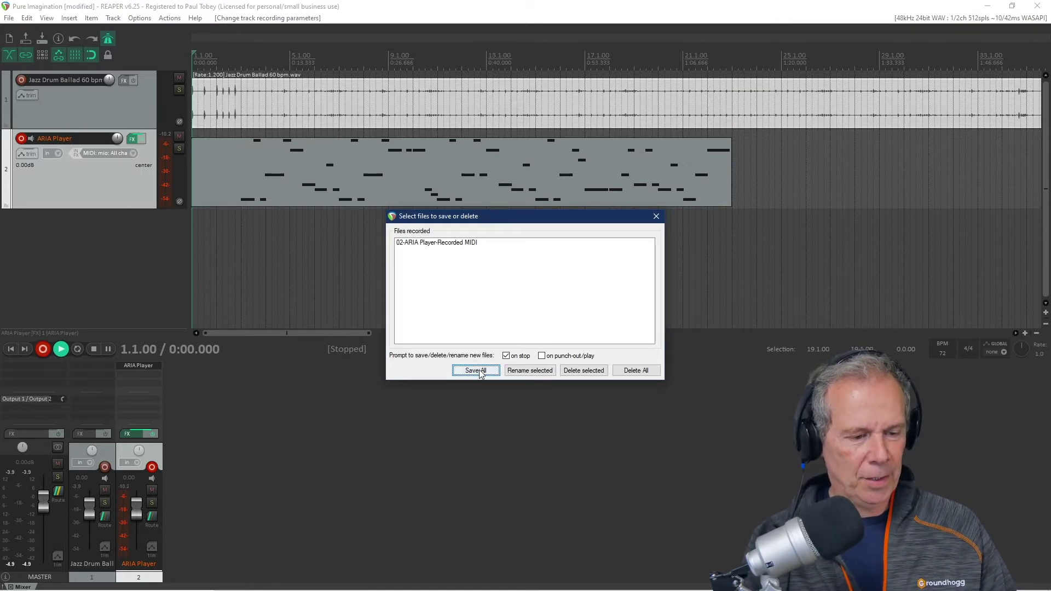
click(475, 370)
Open 02-ARIA Player-Recorded MIDI in the MIDI editor, zoom in, and restore the deleted first note
click(388, 175)
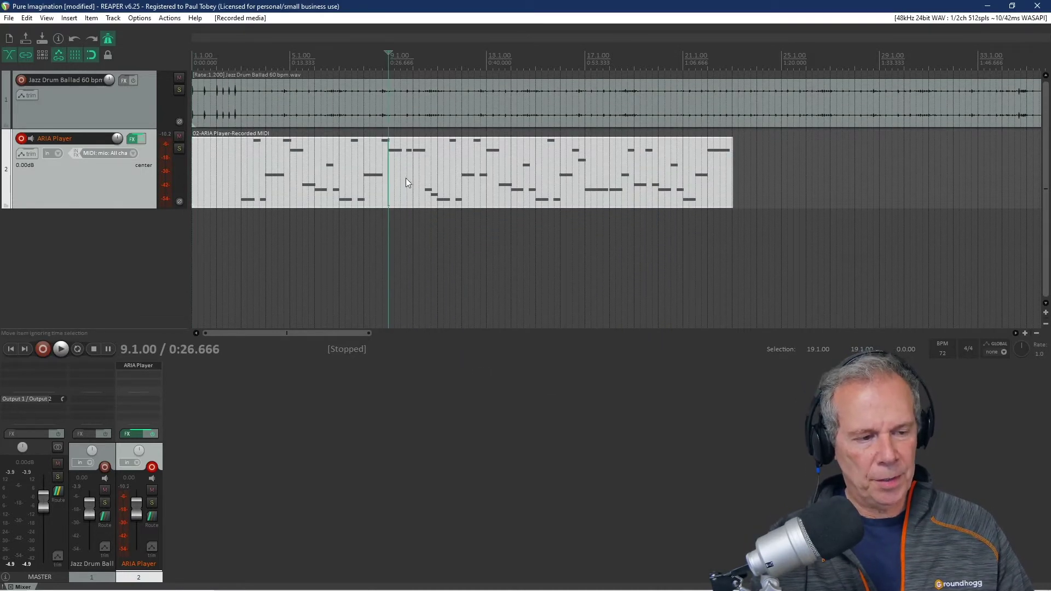
click(400, 180)
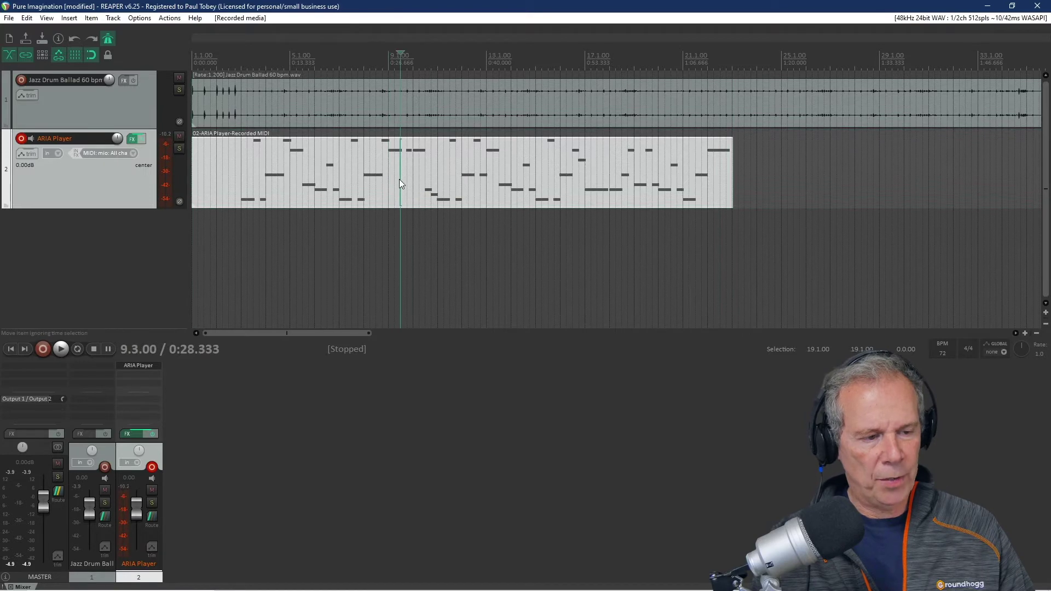
double_click(423, 178)
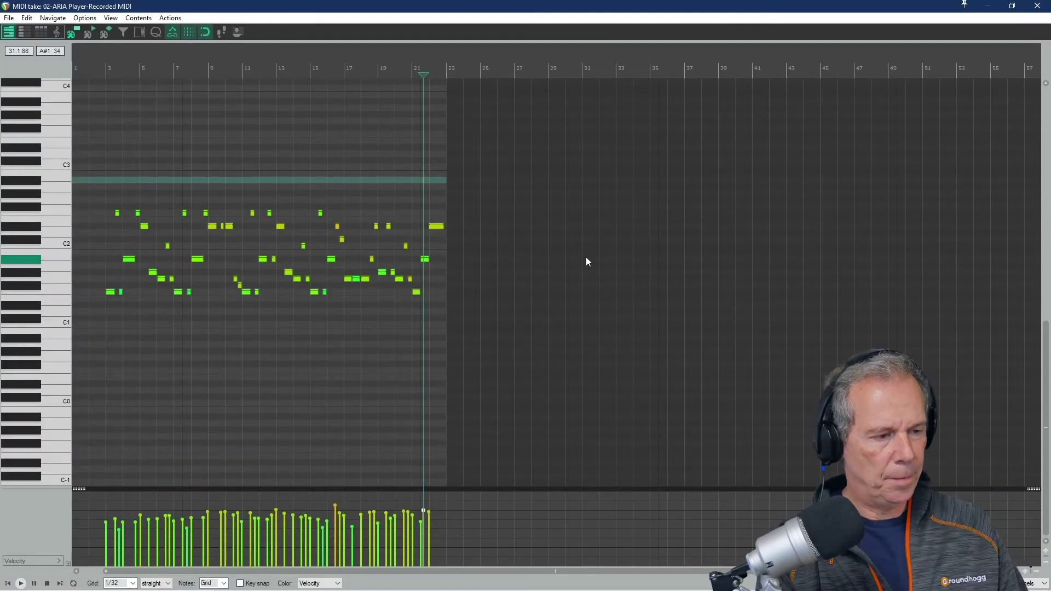
scroll(586, 262, up, 3)
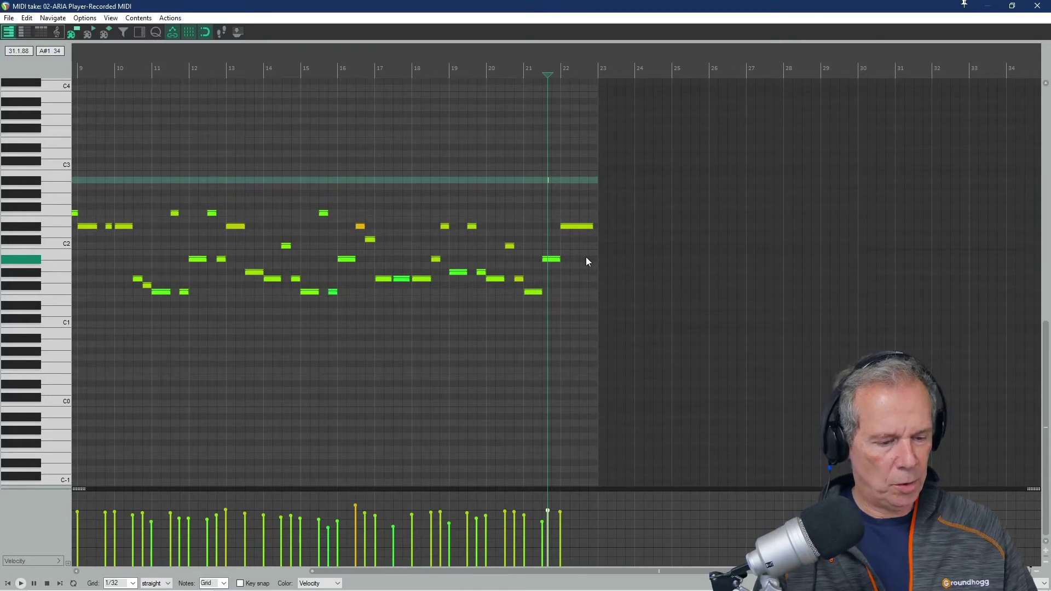
drag(335, 571, 182, 577)
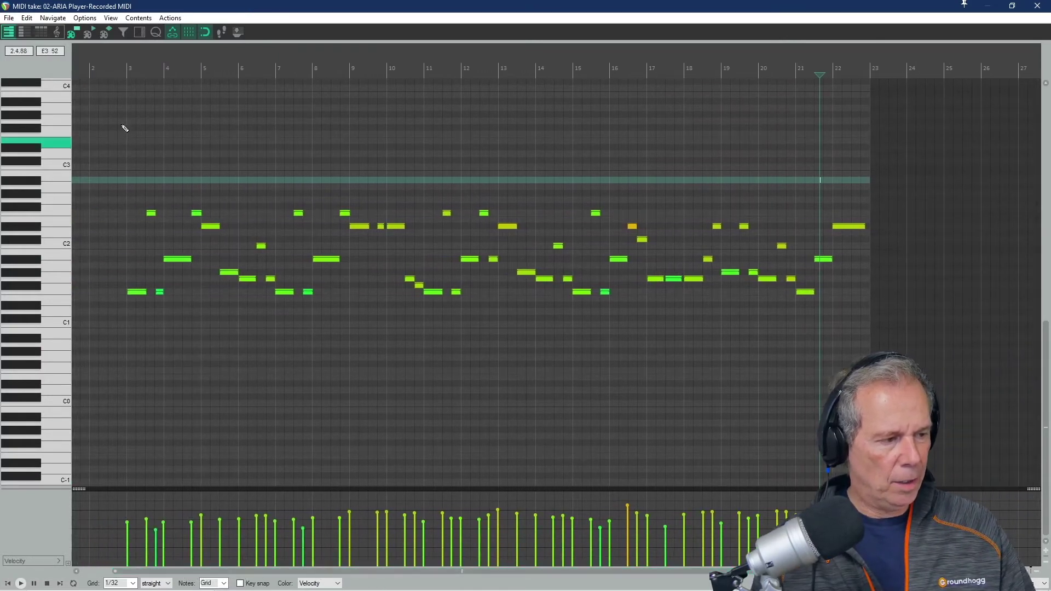
click(51, 278)
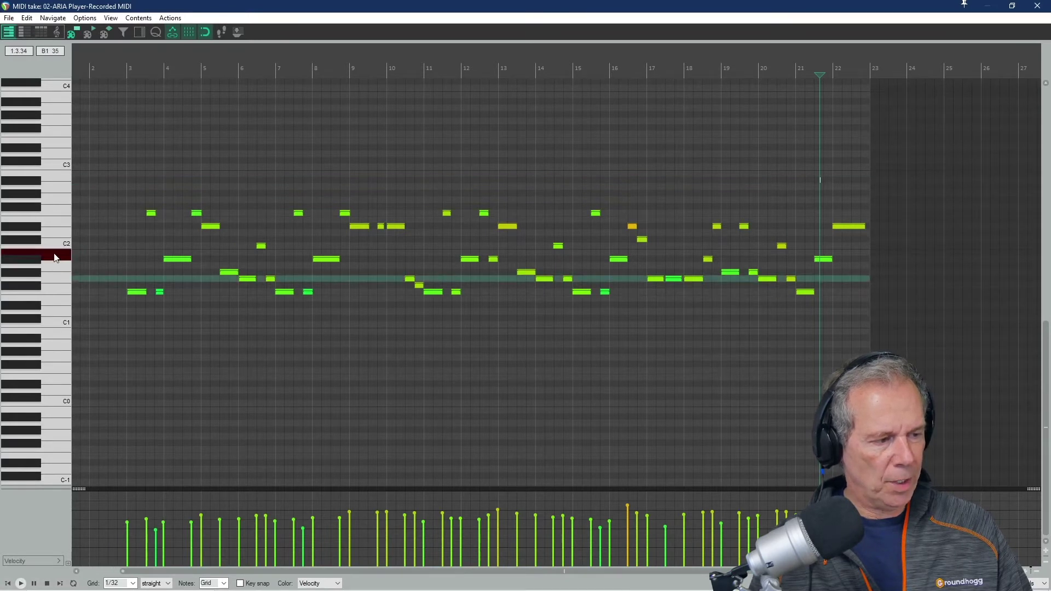
click(138, 294)
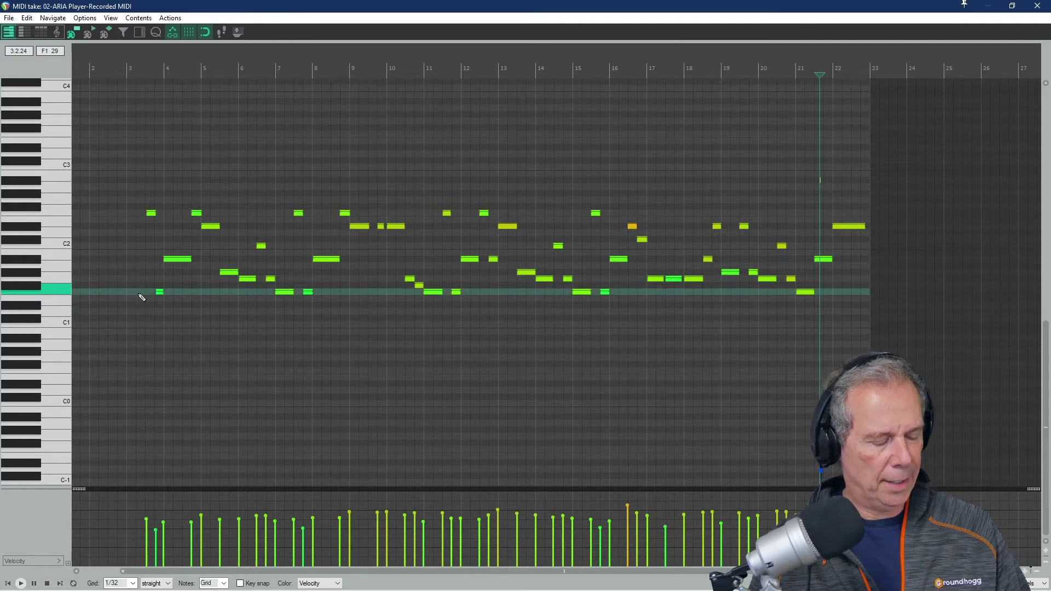
key(ctrl+z)
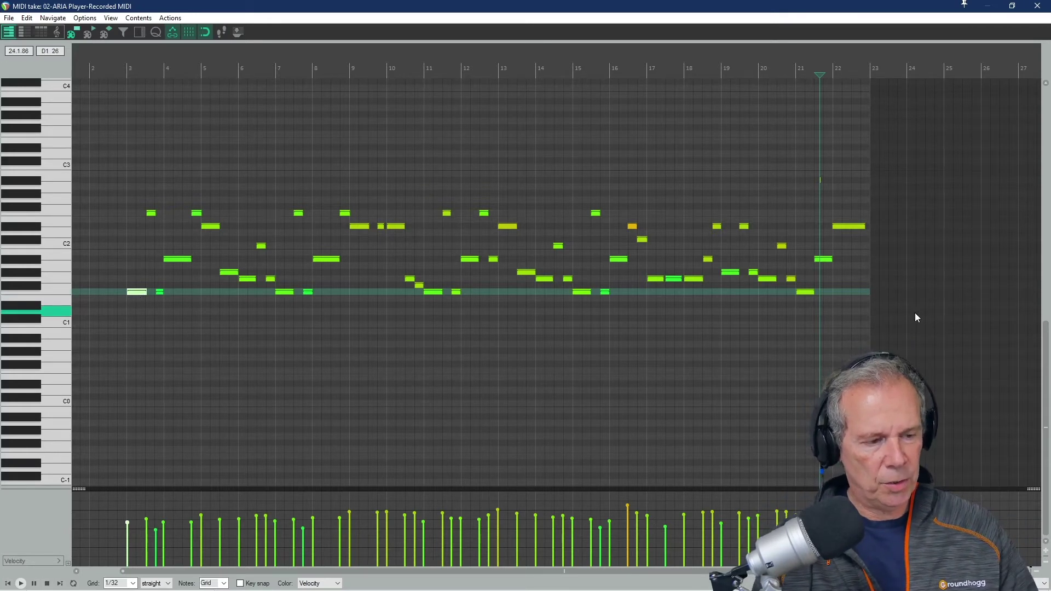
Select all notes, set Quantize Events to a 1/8 swing grid, and place playback near bar 3
key(ctrl+a)
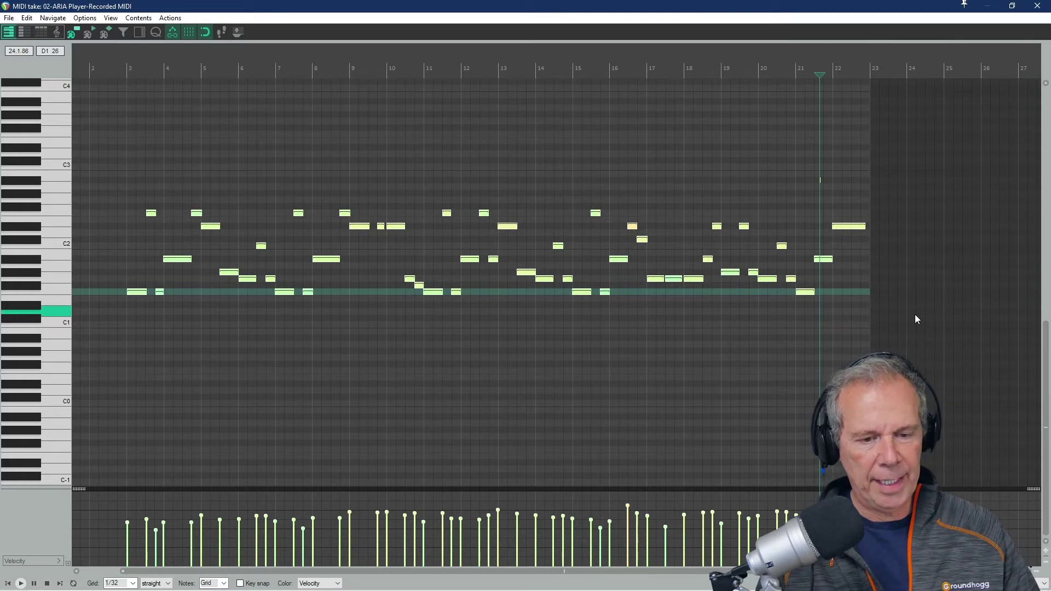
key(ctrl+q)
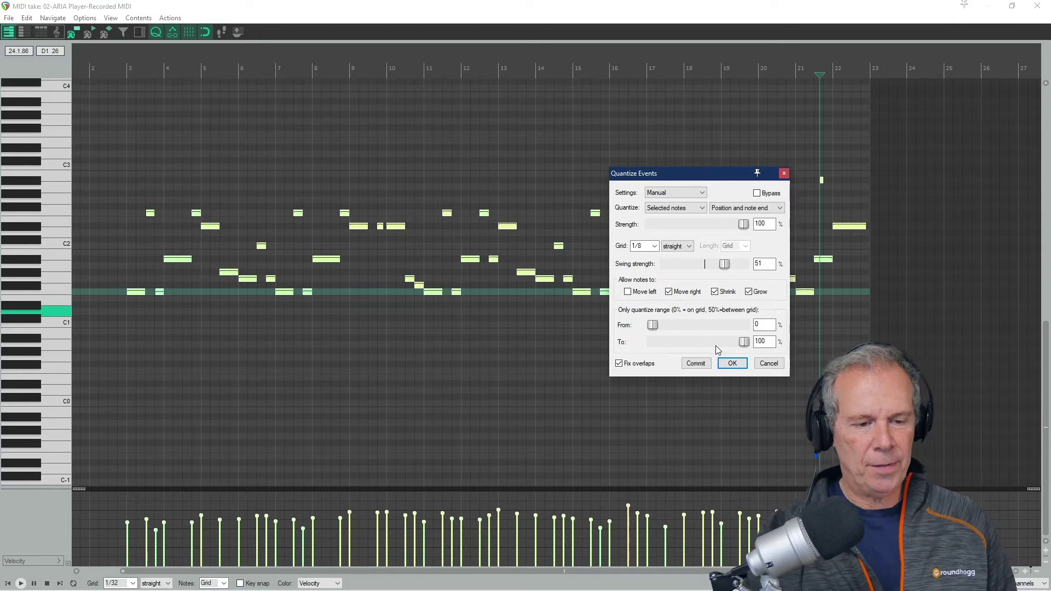
click(655, 247)
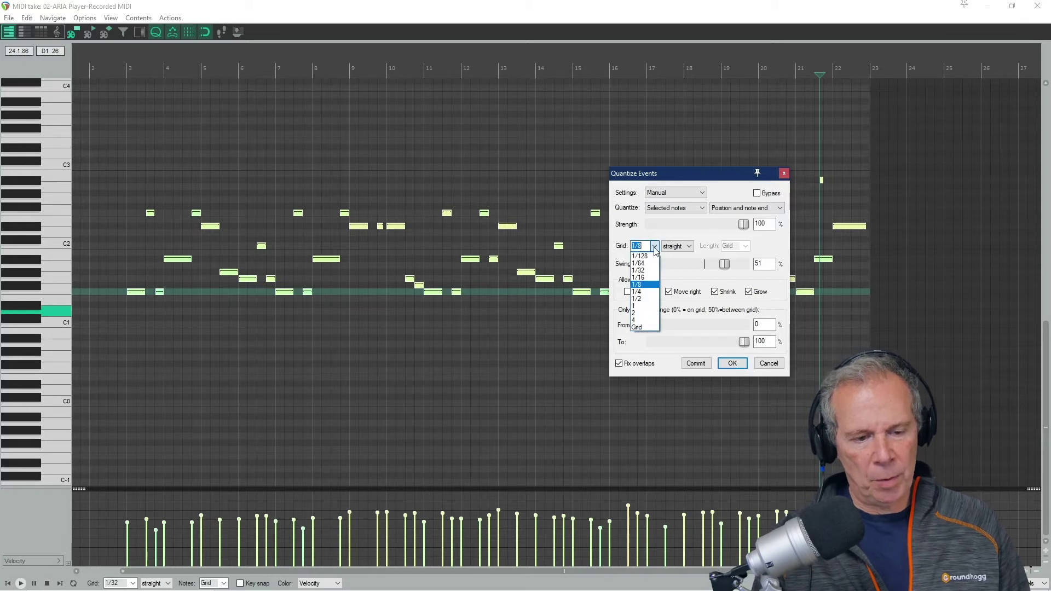
click(645, 285)
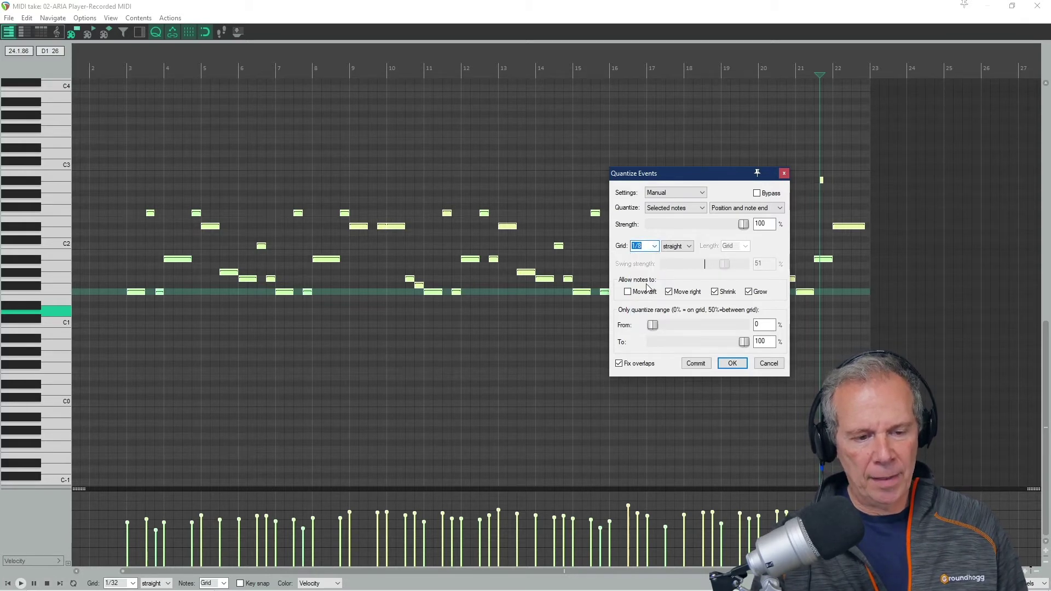
click(654, 248)
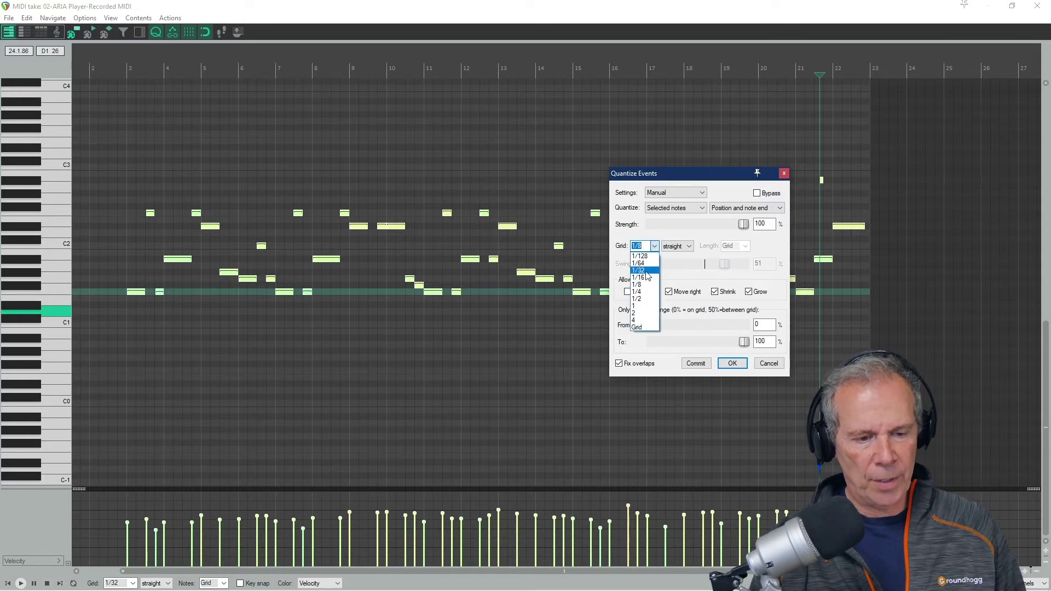
click(644, 270)
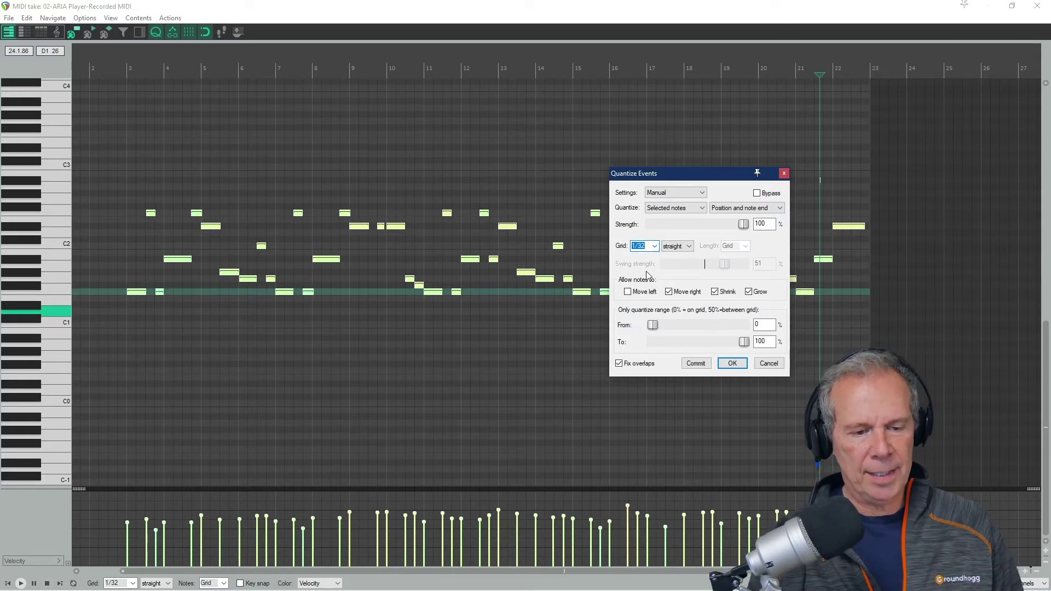
click(657, 248)
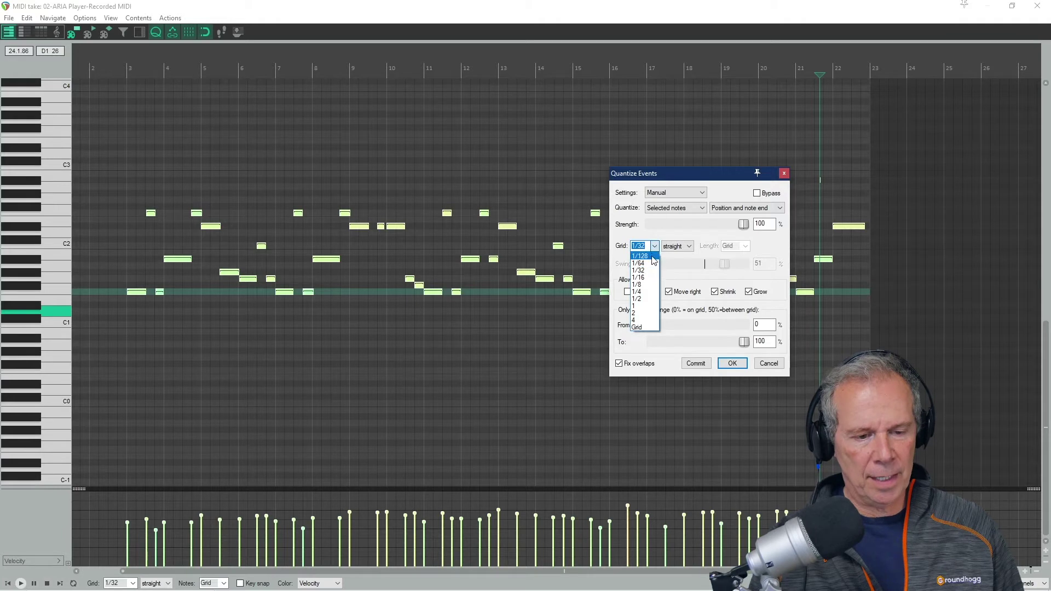
click(649, 285)
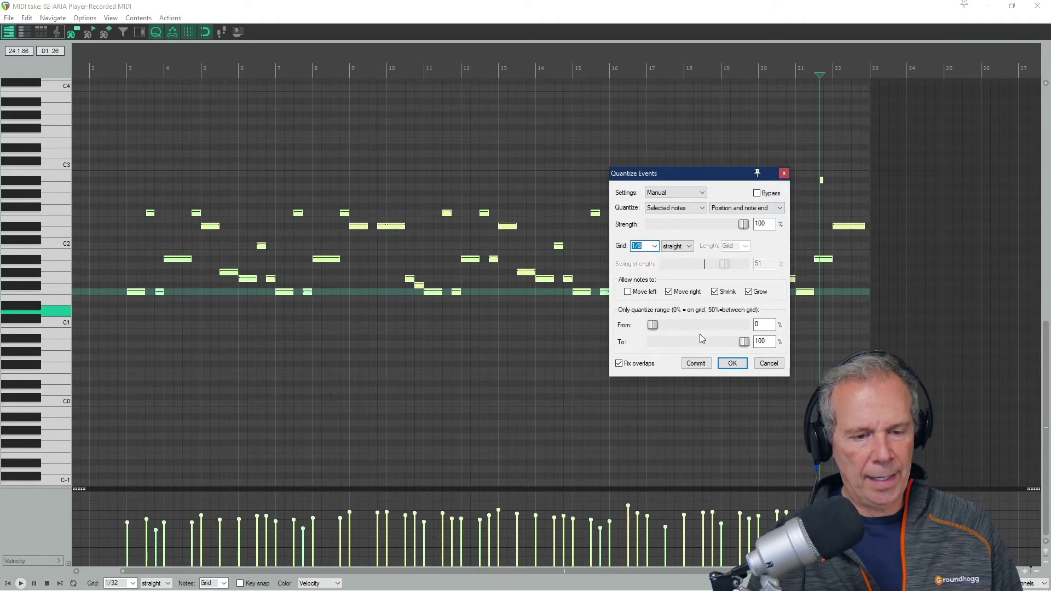
click(676, 247)
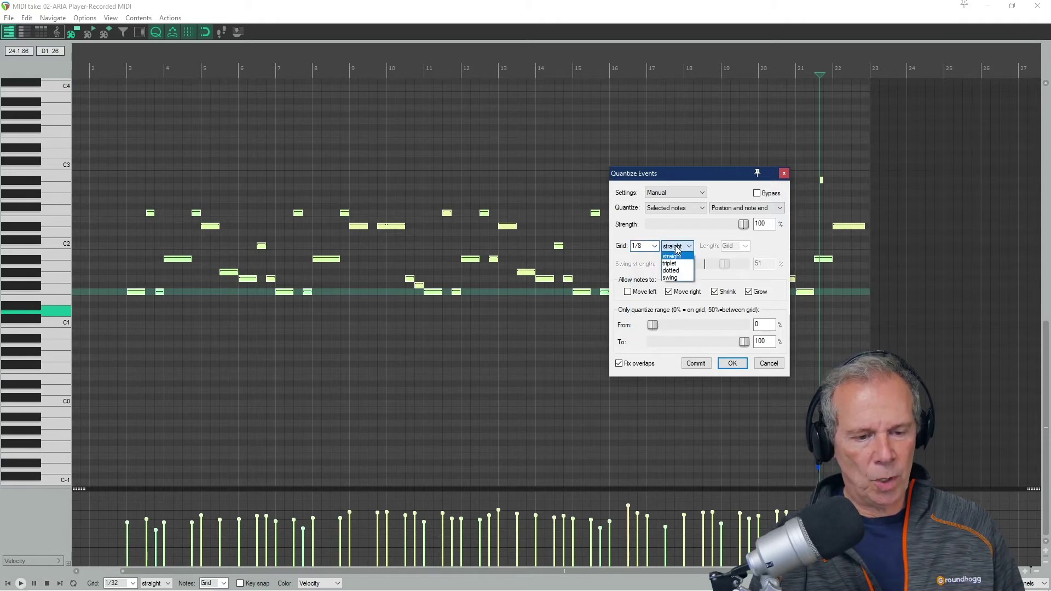
click(674, 278)
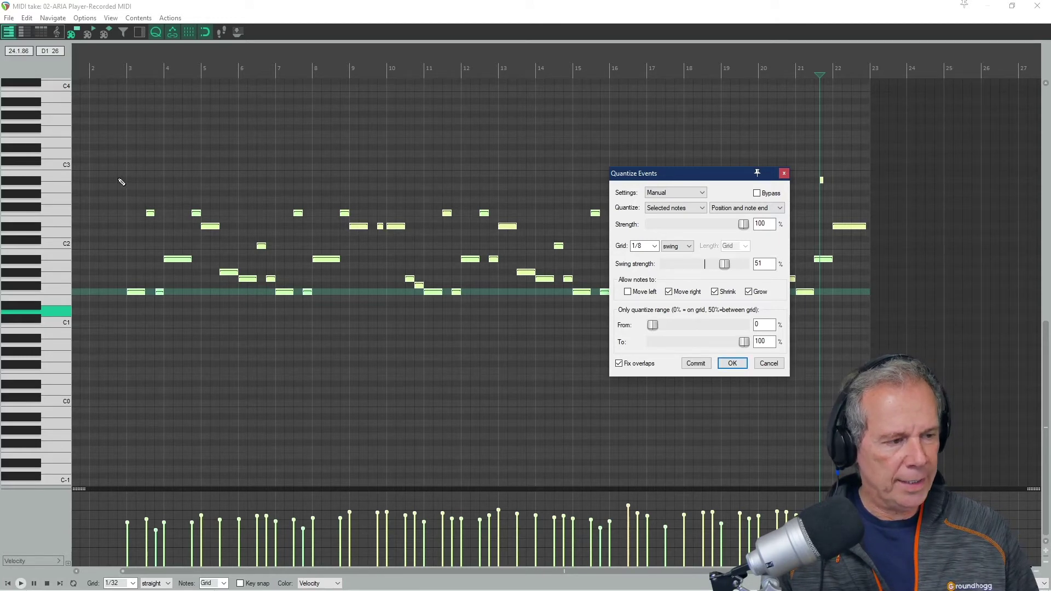
click(122, 182)
Audition the take, then apply the 1/8 swing quantize at 51% to the notes
key(space)
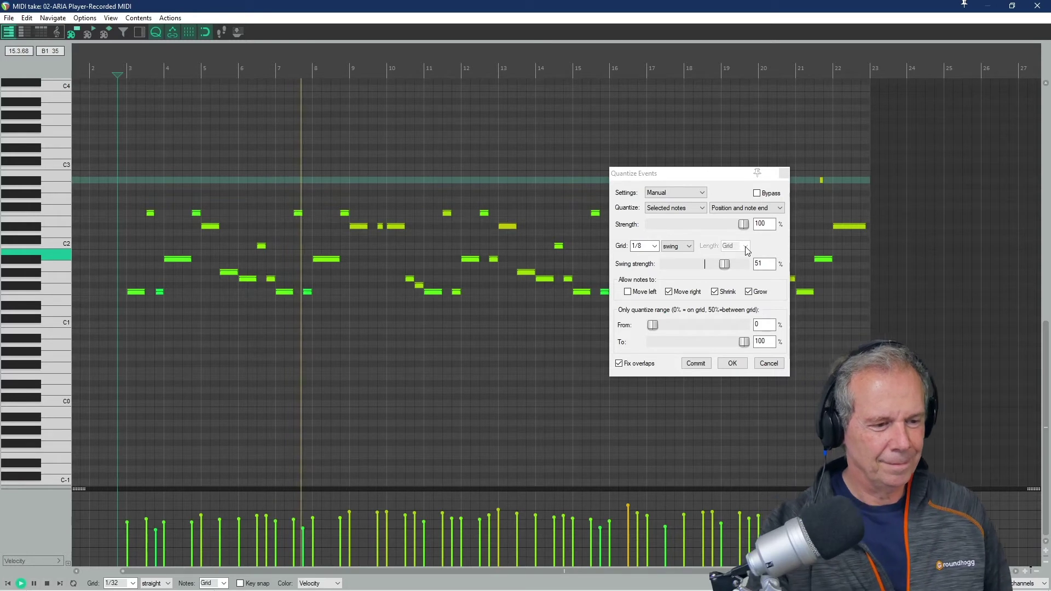
drag(708, 178, 782, 204)
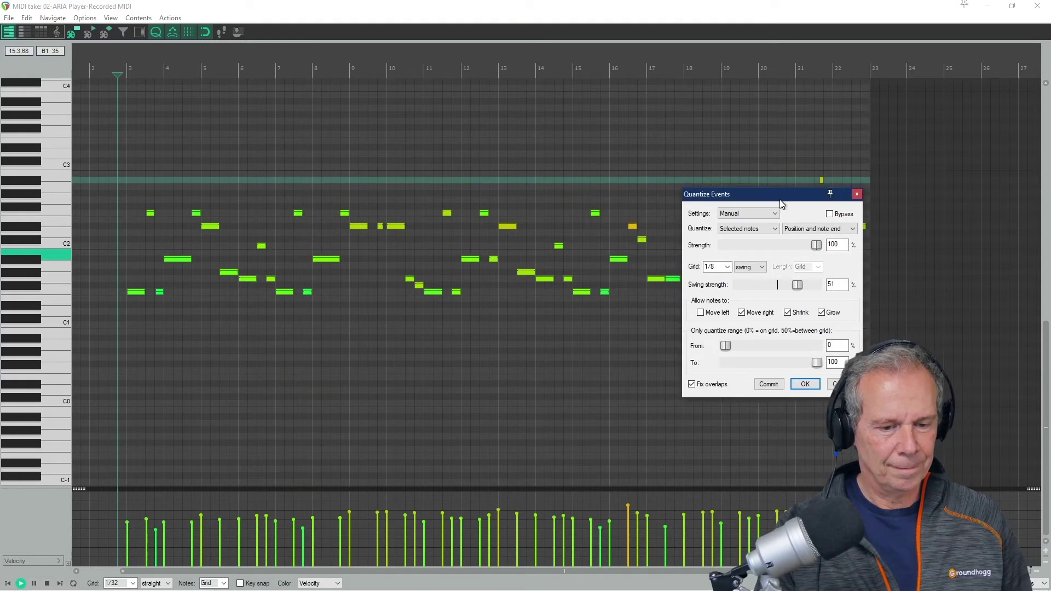
key(space)
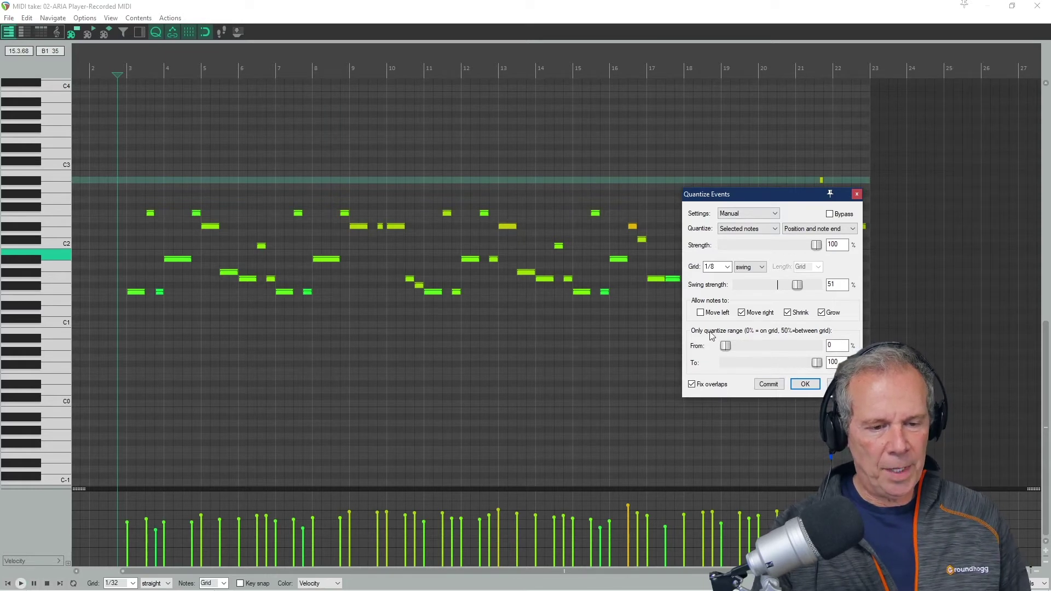
drag(750, 194, 686, 333)
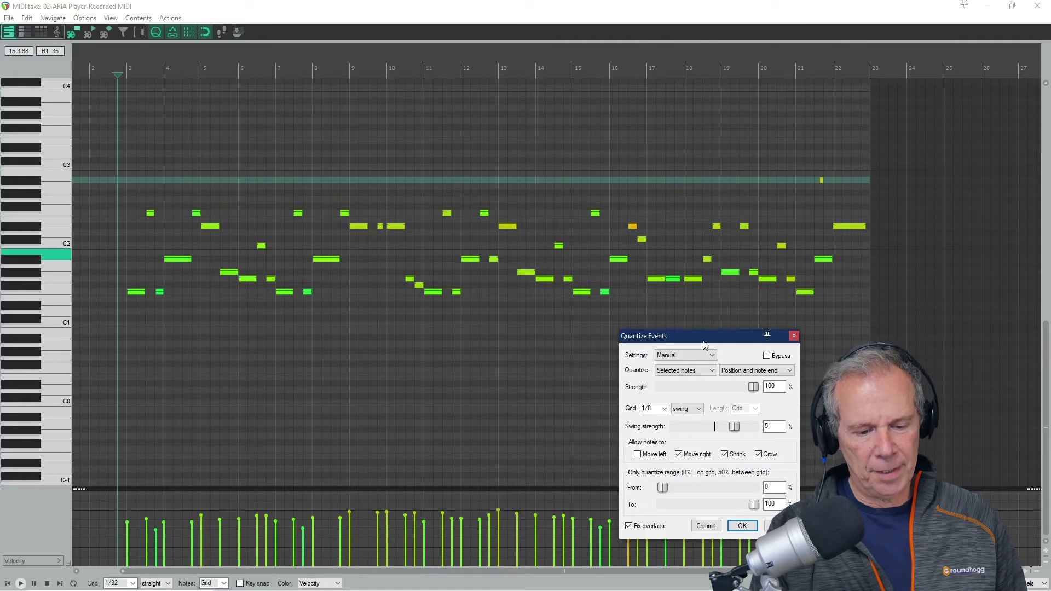
drag(704, 341, 677, 255)
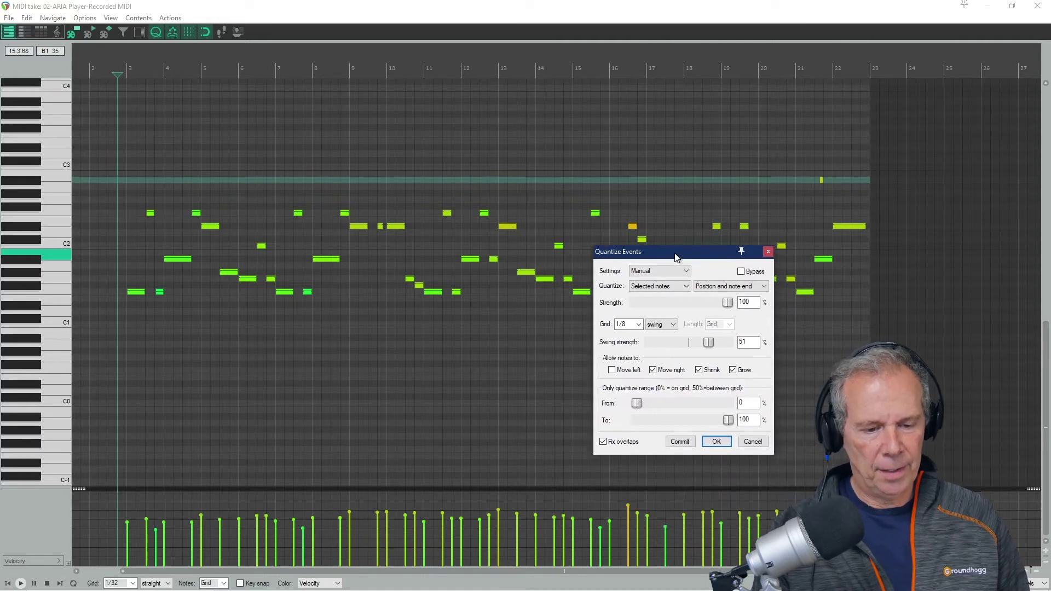
click(715, 440)
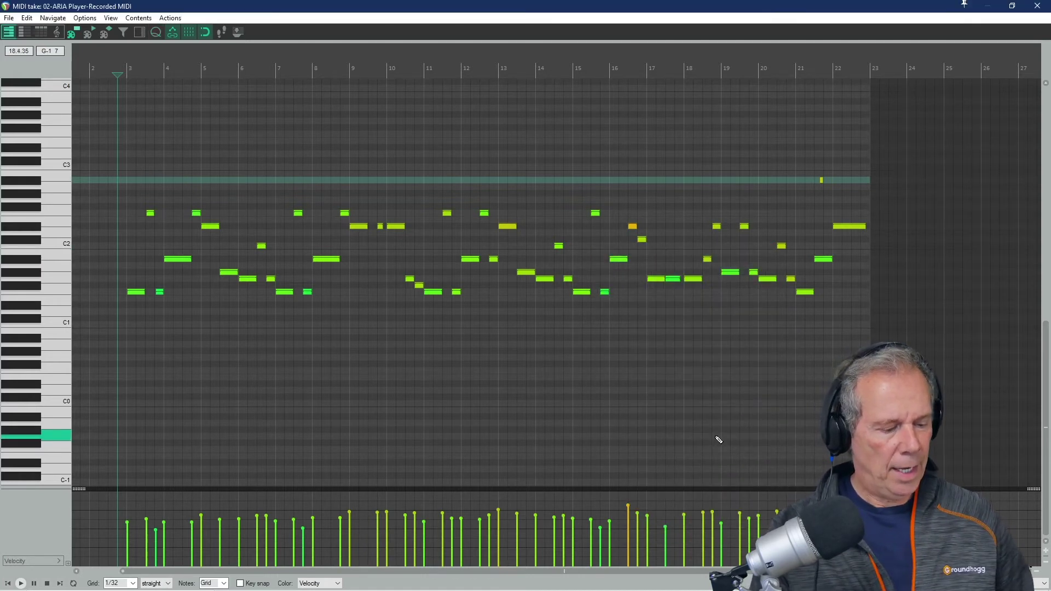
Close the MIDI editor and bring the Finale score back on screen at measure 9
key(Escape)
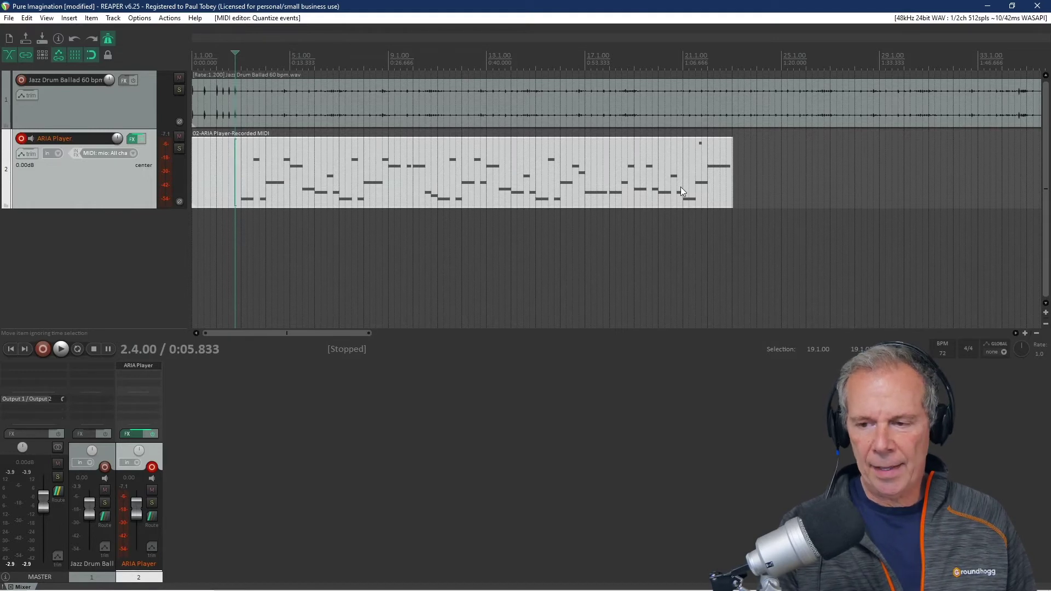
drag(1050, 22, 689, 25)
click(418, 259)
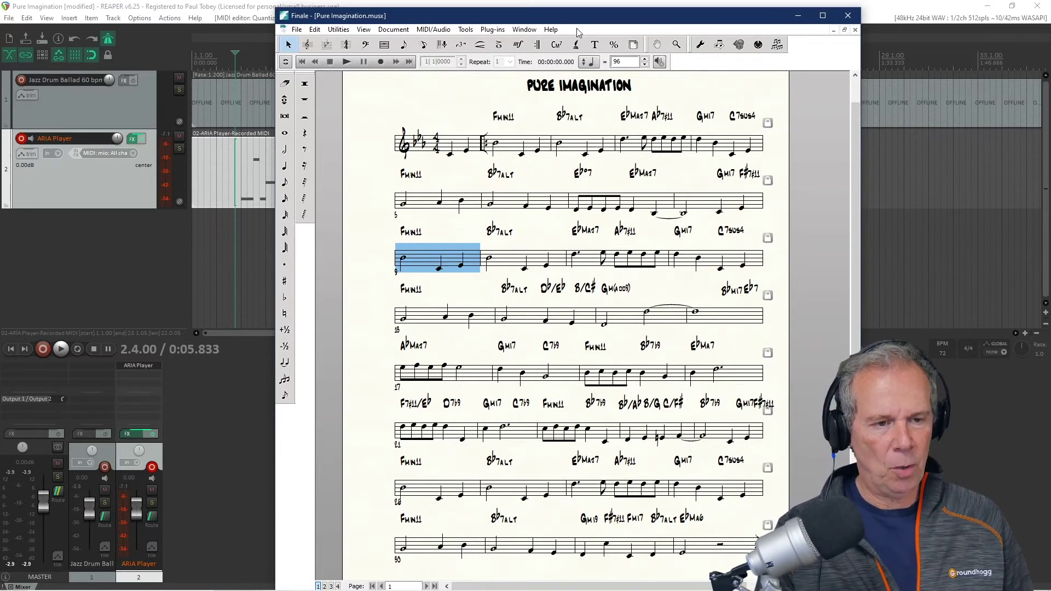
Drag the Finale Pure Imagination window off the right edge of the screen
drag(579, 20, 1050, 24)
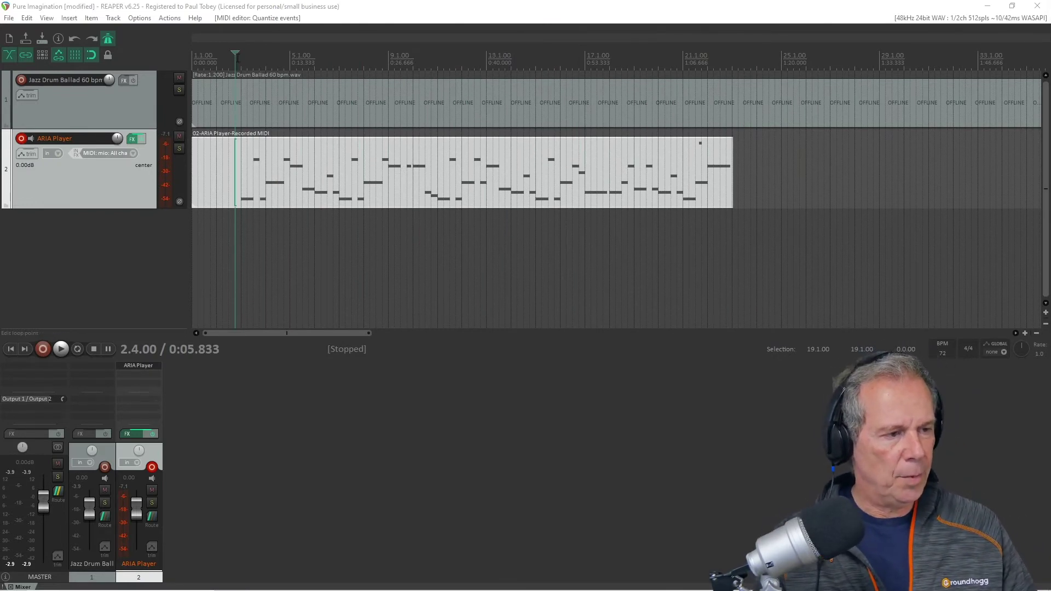
Split the bass MIDI item at bar 3 and delete its empty lead-in
drag(235, 53, 243, 53)
scroll(242, 53, up, 5)
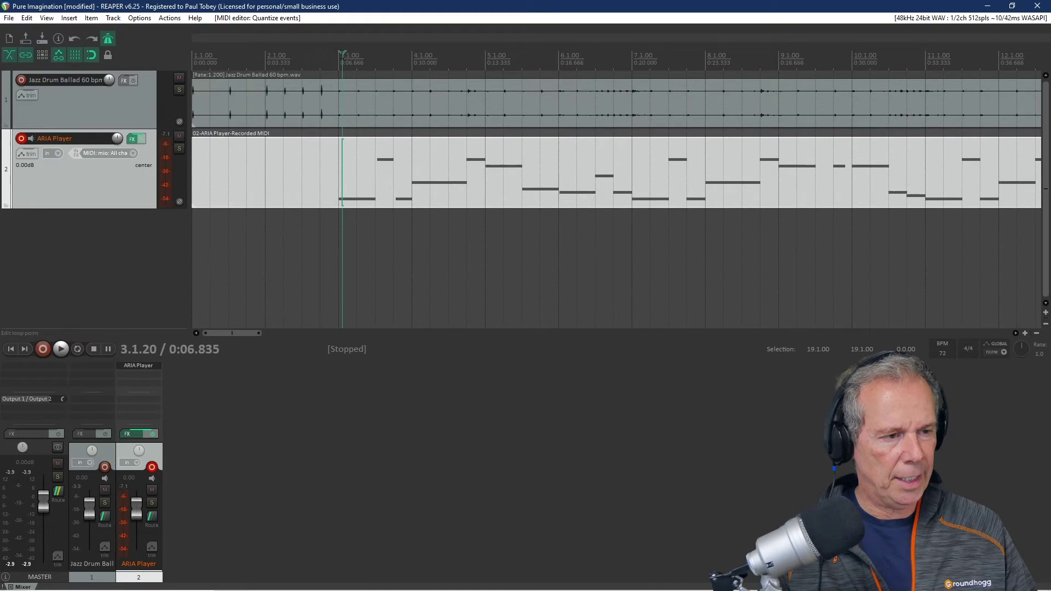
click(336, 66)
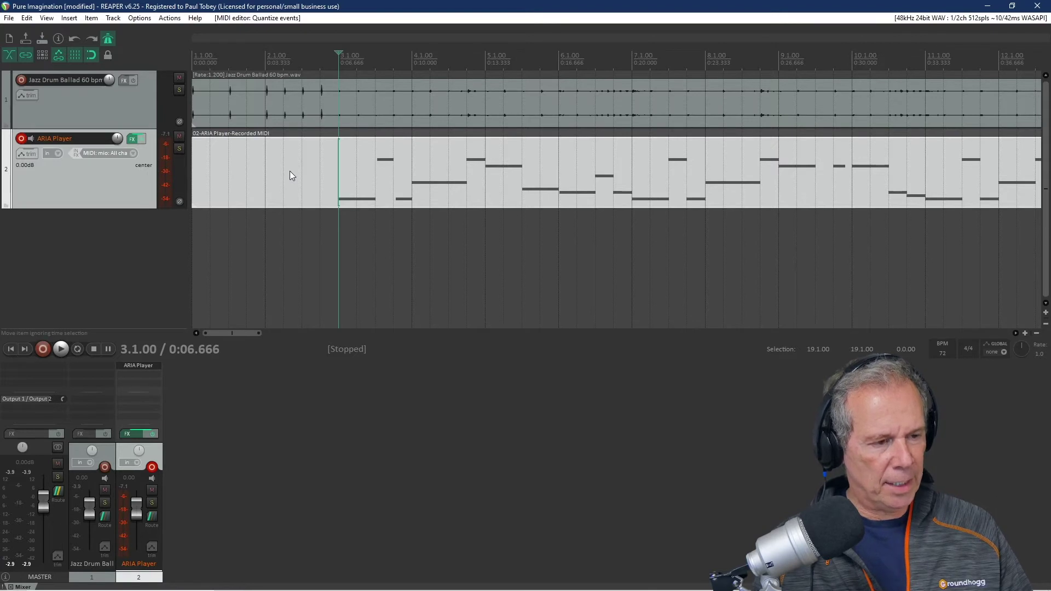
key(s)
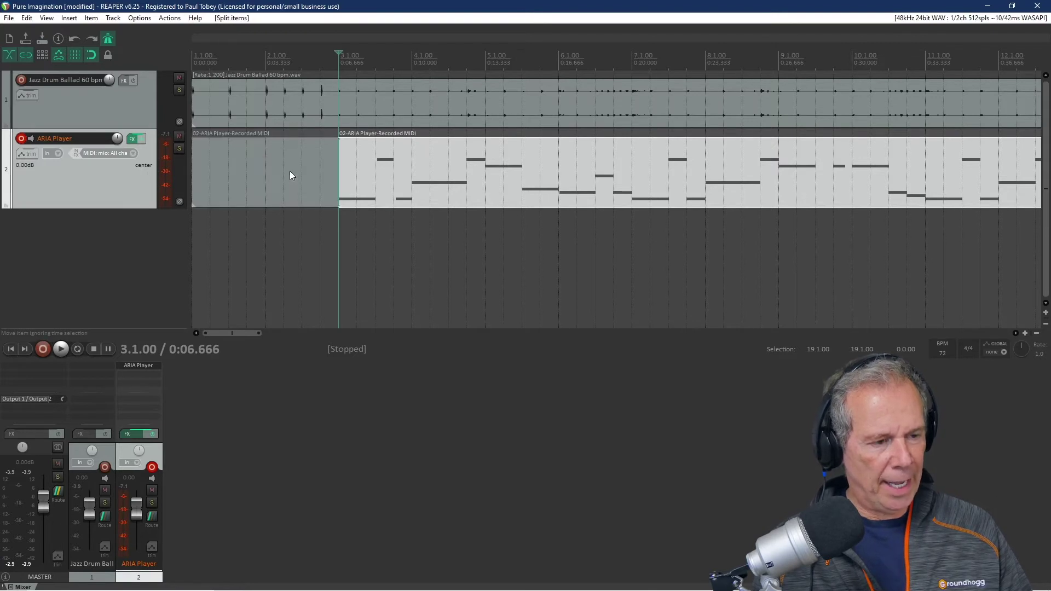
click(314, 185)
key(Delete)
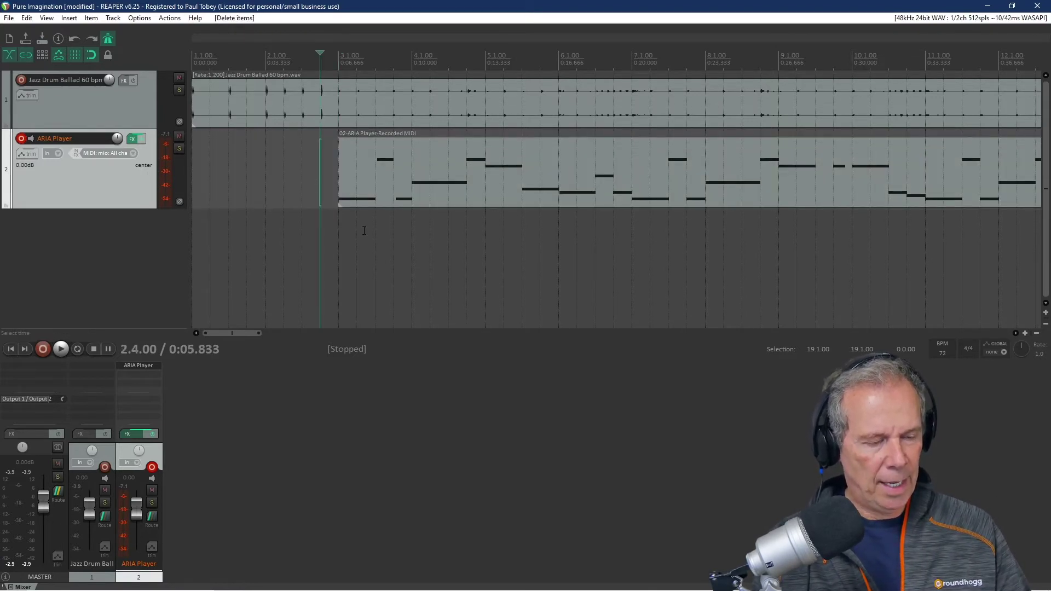
Duplicate the bass MIDI item, then delete the duplicate
scroll(364, 231, down, 6)
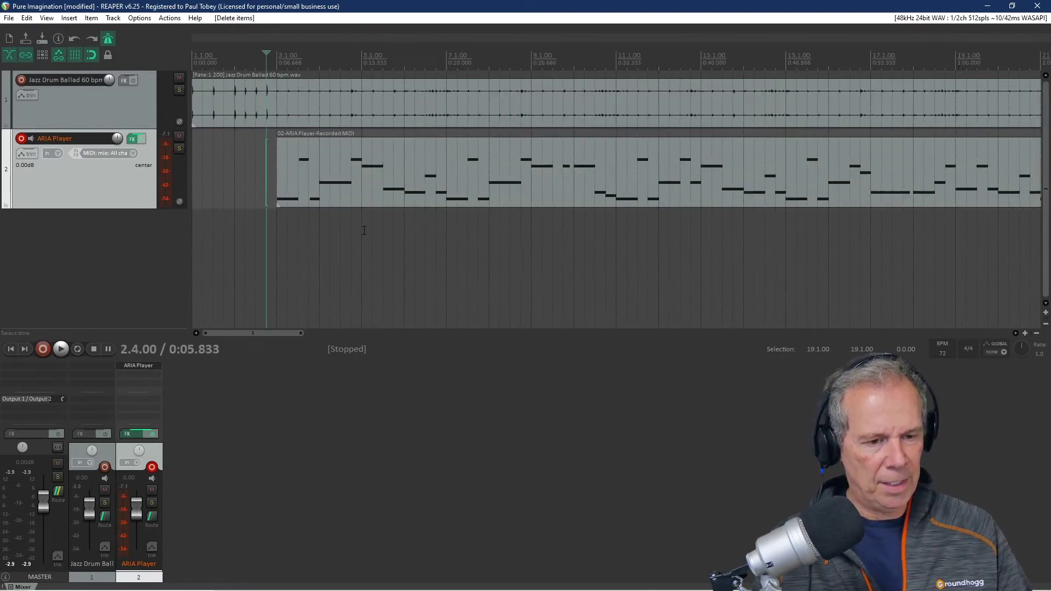
click(509, 155)
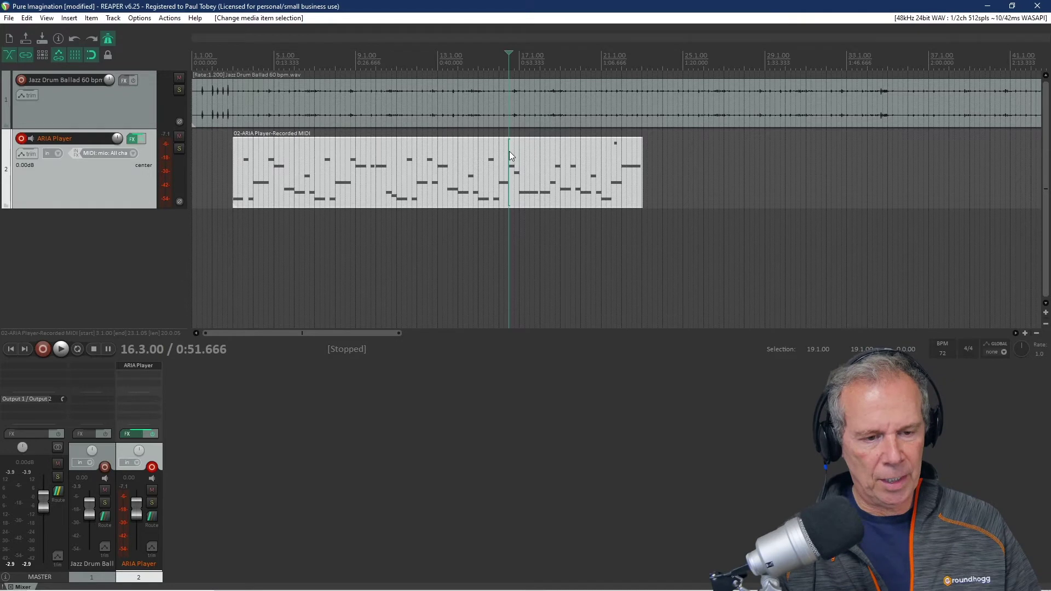
key(ctrl+d)
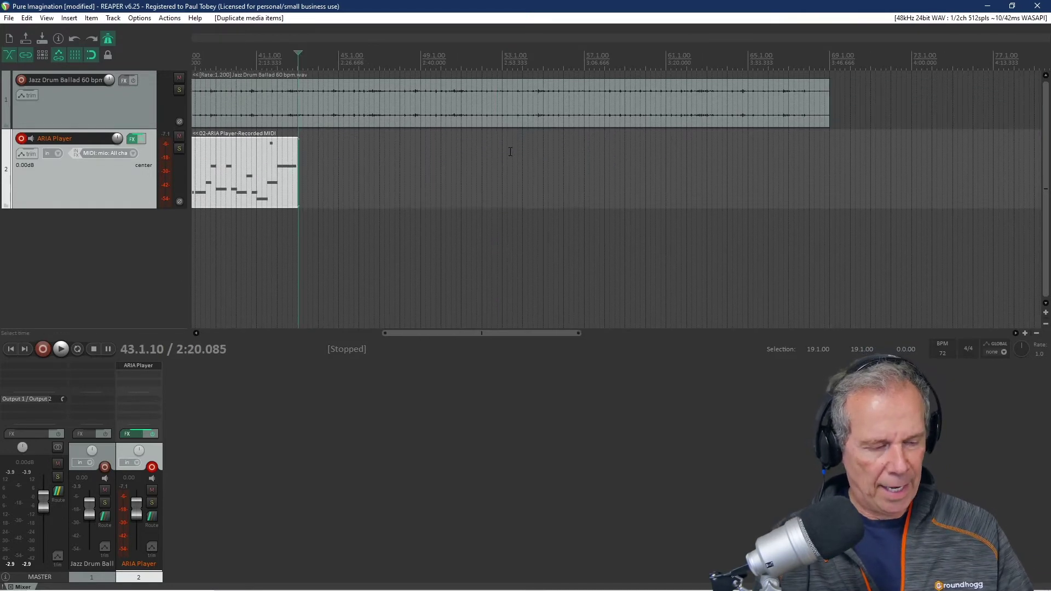
scroll(510, 152, down, 4)
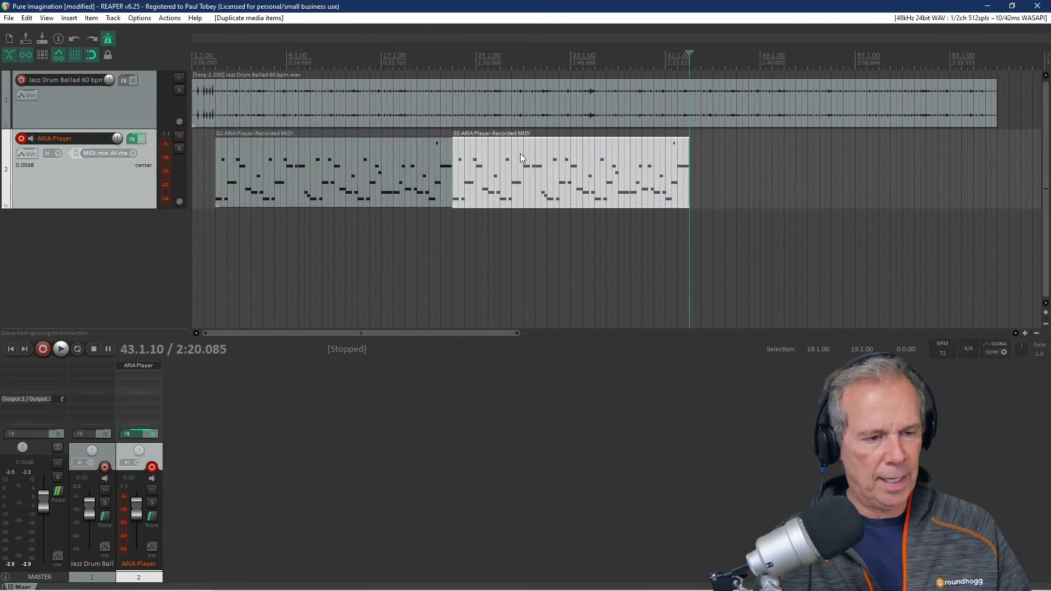
click(521, 153)
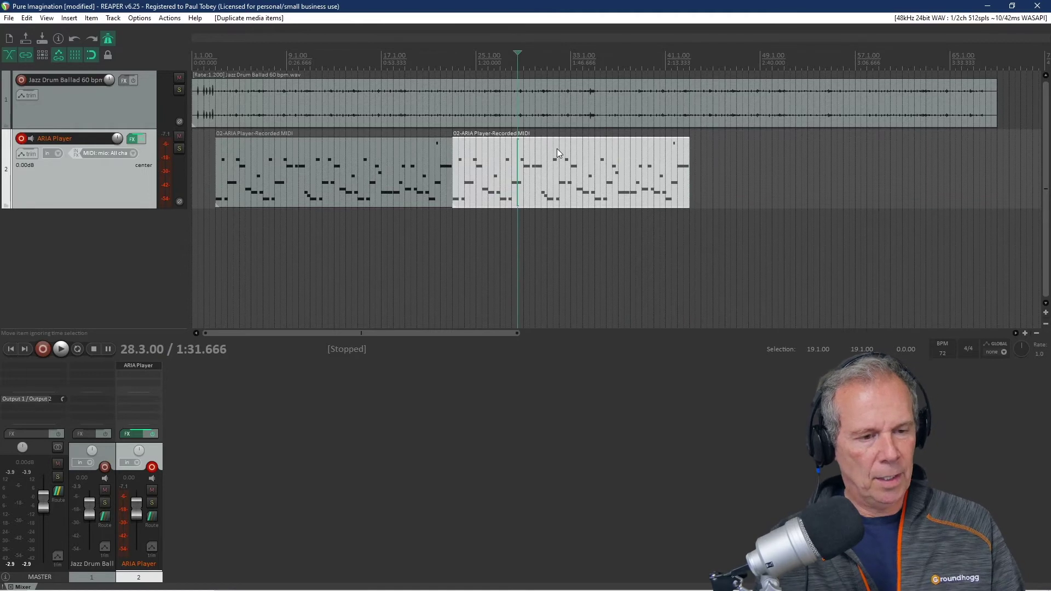
key(Delete)
Paste a copy of the bass item at bar 33, then delete the pasted copy
click(400, 155)
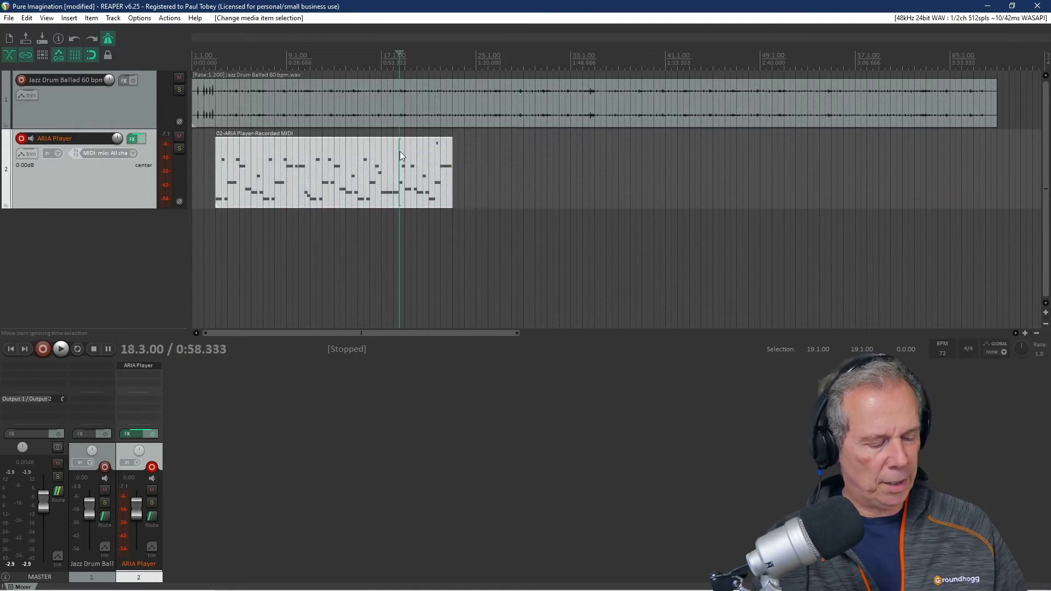
click(531, 69)
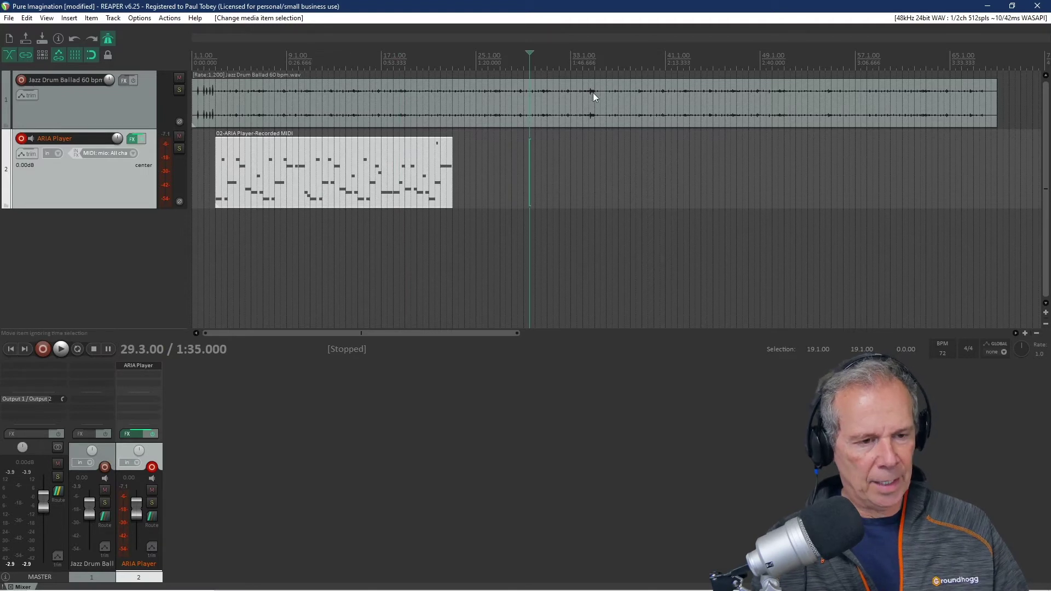
click(571, 69)
key(ctrl+v)
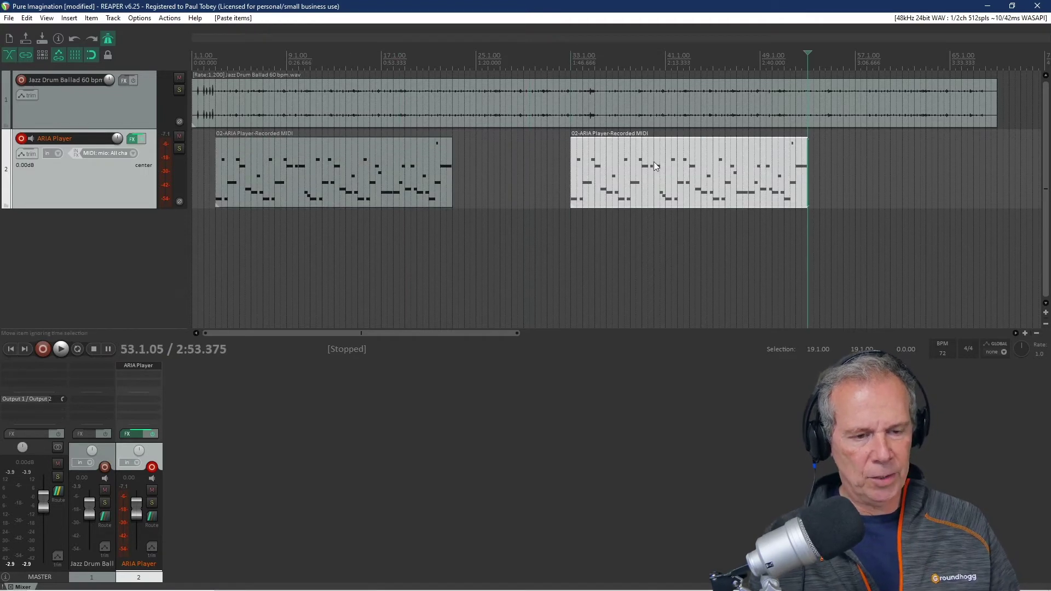
click(658, 183)
key(Delete)
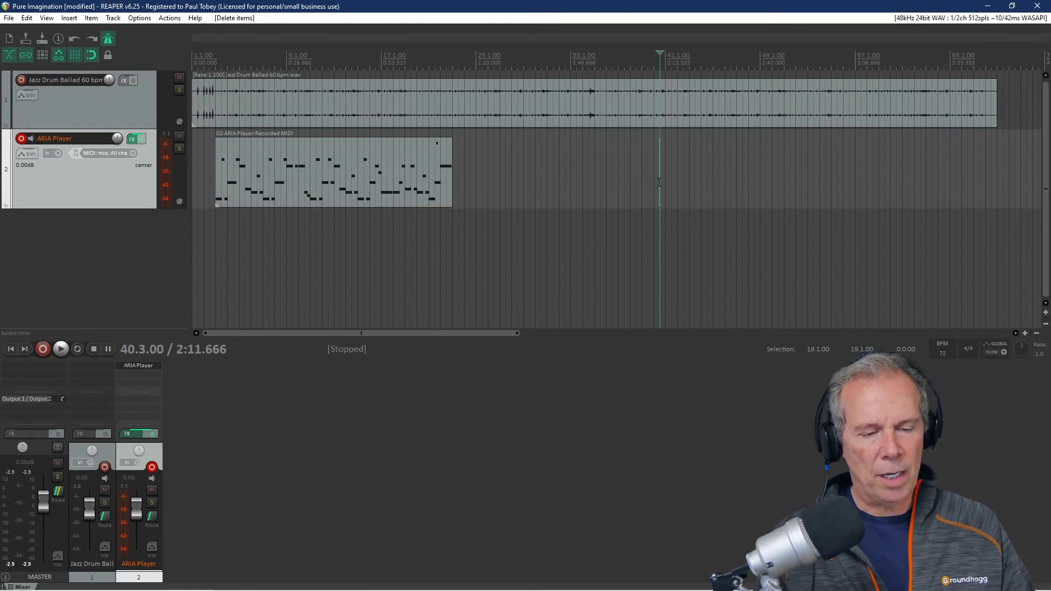
click(539, 211)
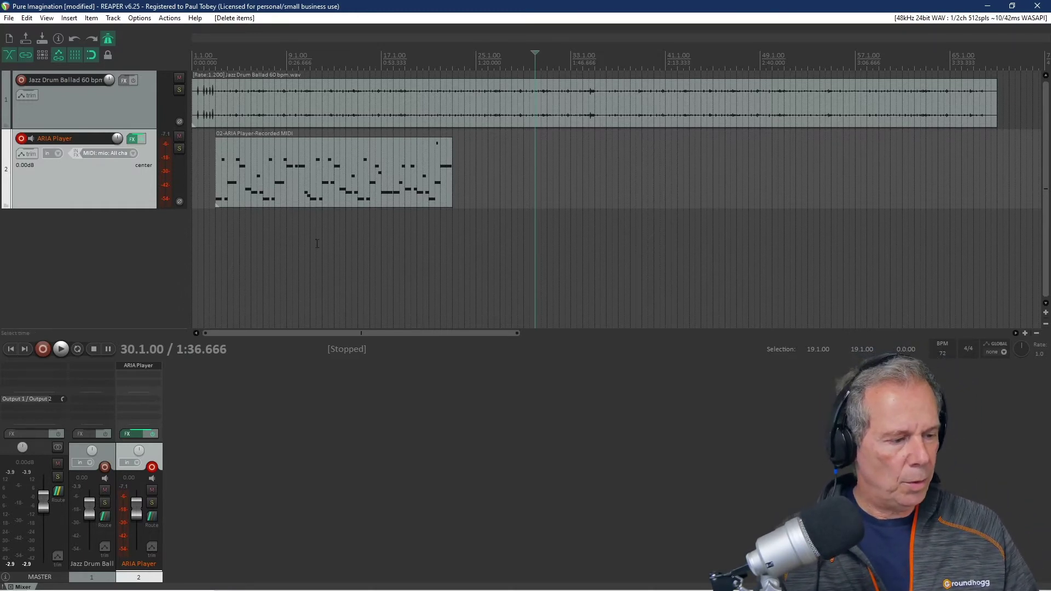
click(15, 353)
click(299, 199)
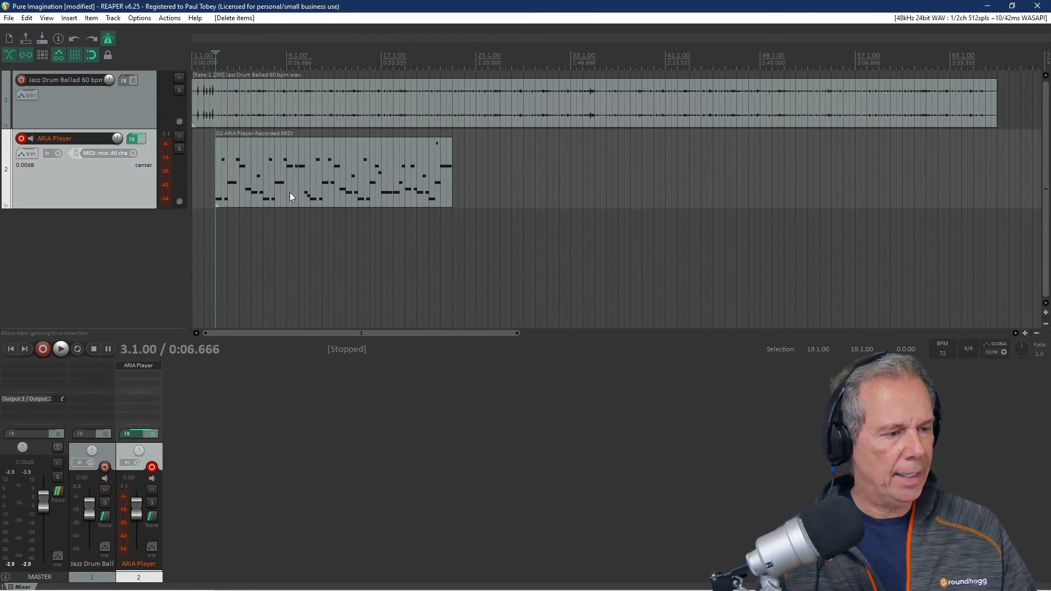
scroll(287, 191, up, 3)
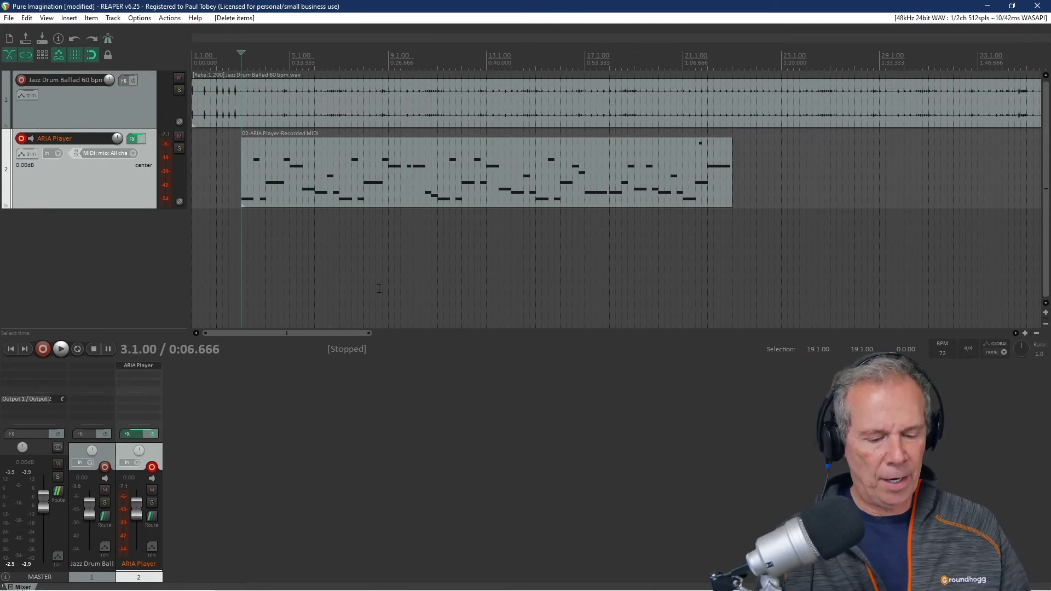
key(space)
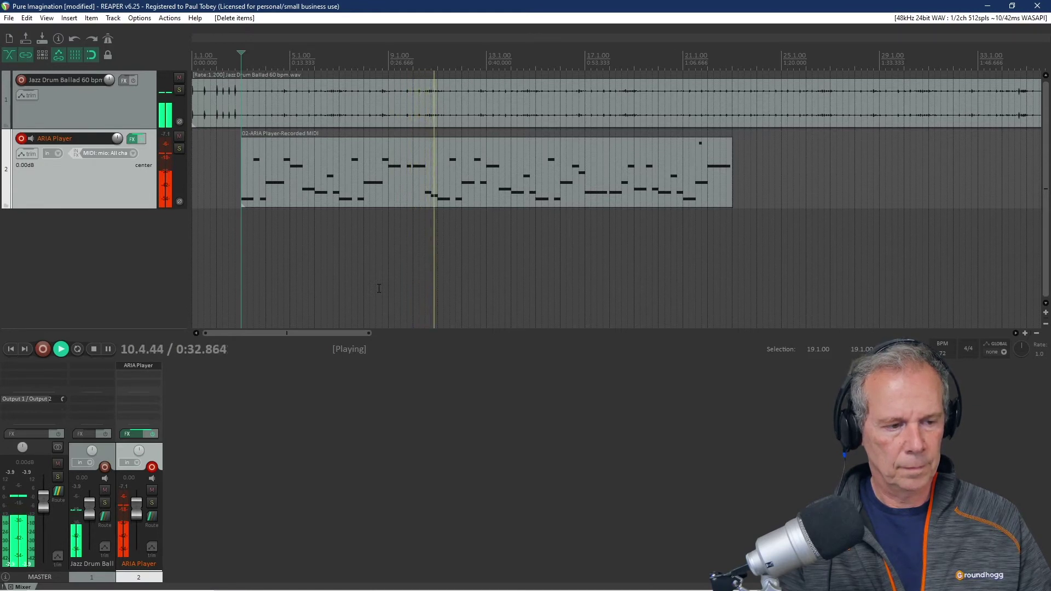
key(space)
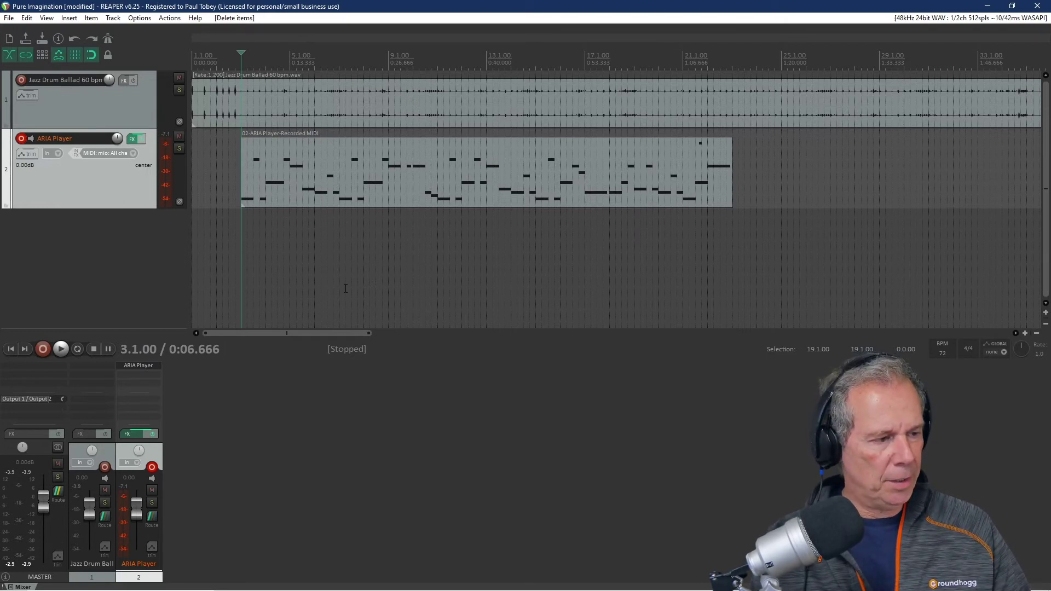
click(63, 246)
Shorten the ARIA Player track and insert Pianoteq 7 STAGE on new track 3
drag(81, 207, 82, 178)
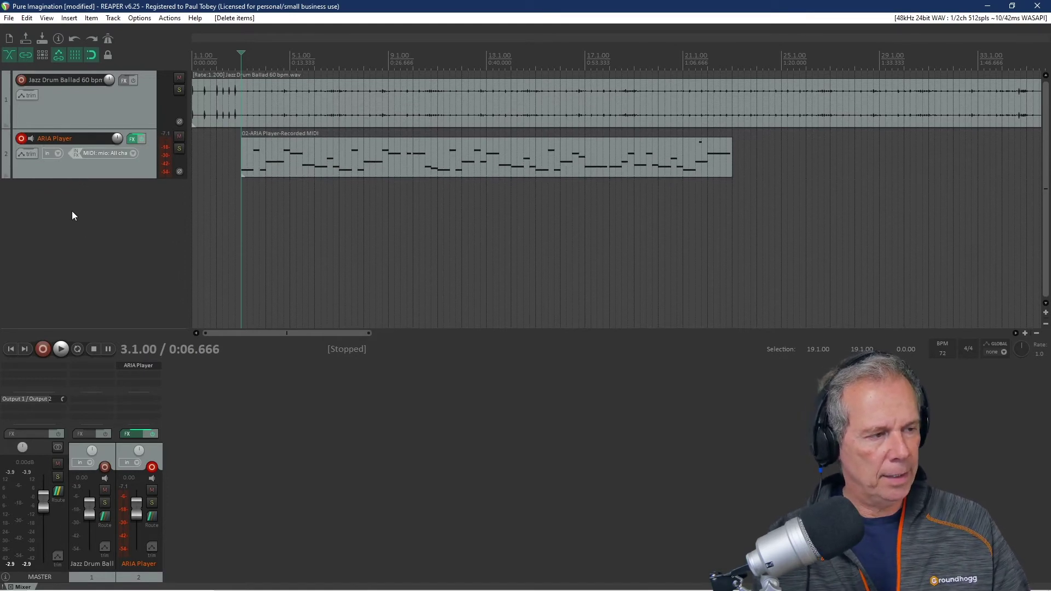
click(112, 19)
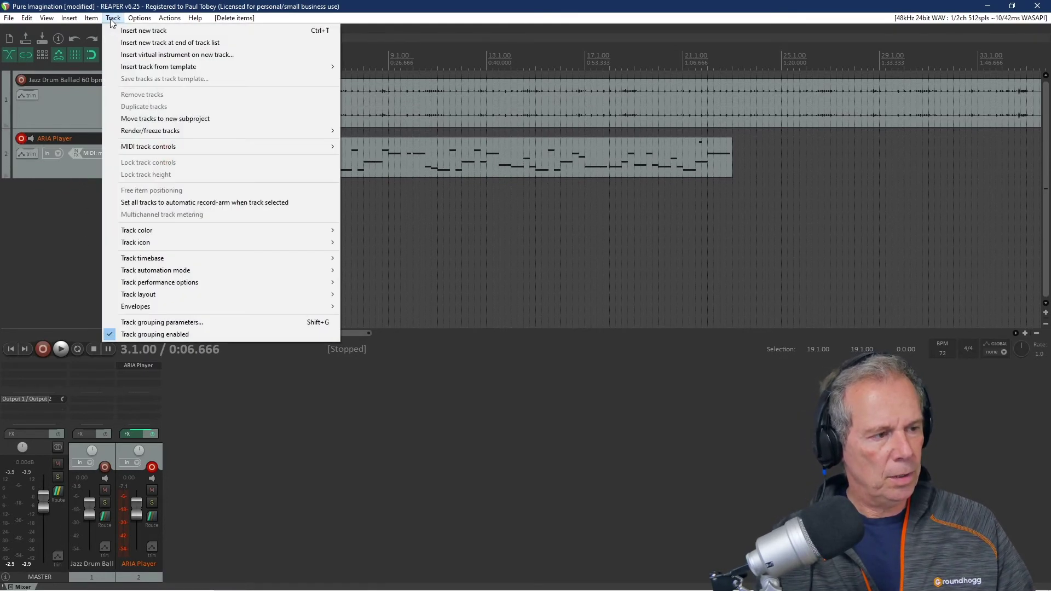
click(153, 55)
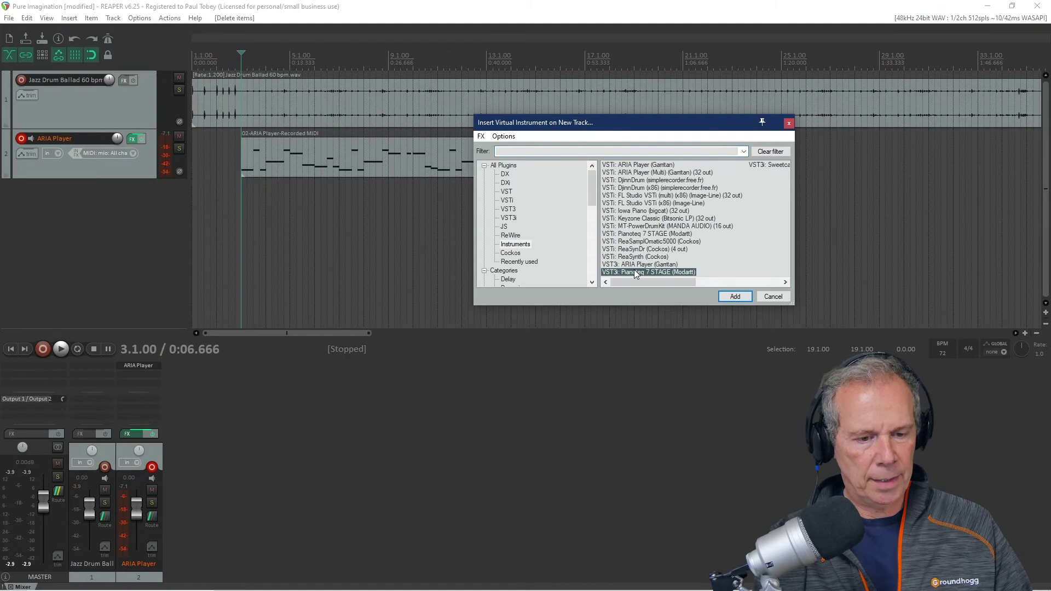
click(731, 298)
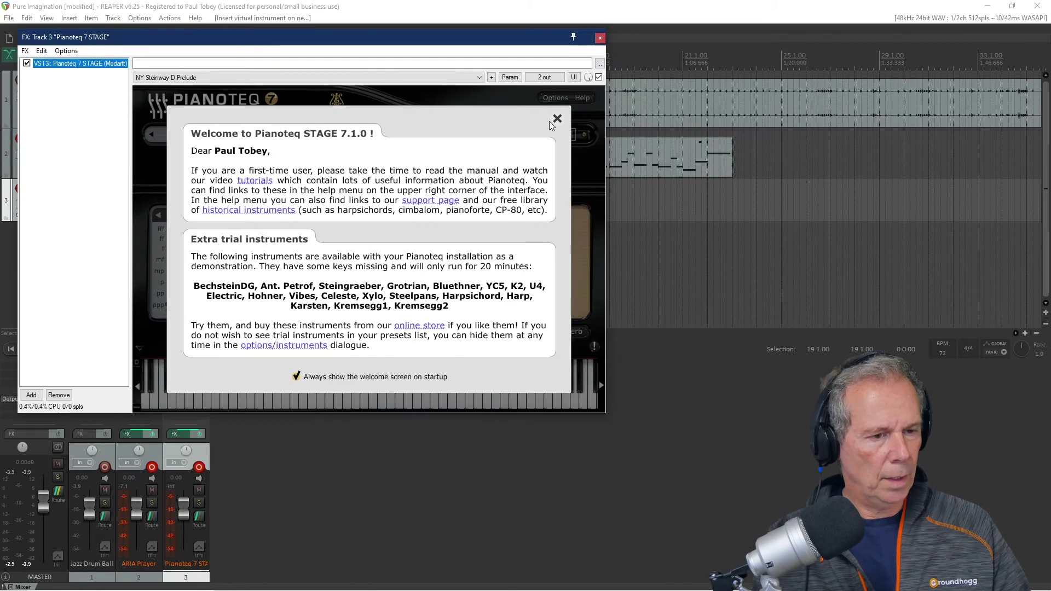
Dismiss Pianoteq's welcome screen, load the Steinway B Gentle preset, and raise Dynamics slightly
click(557, 119)
click(260, 134)
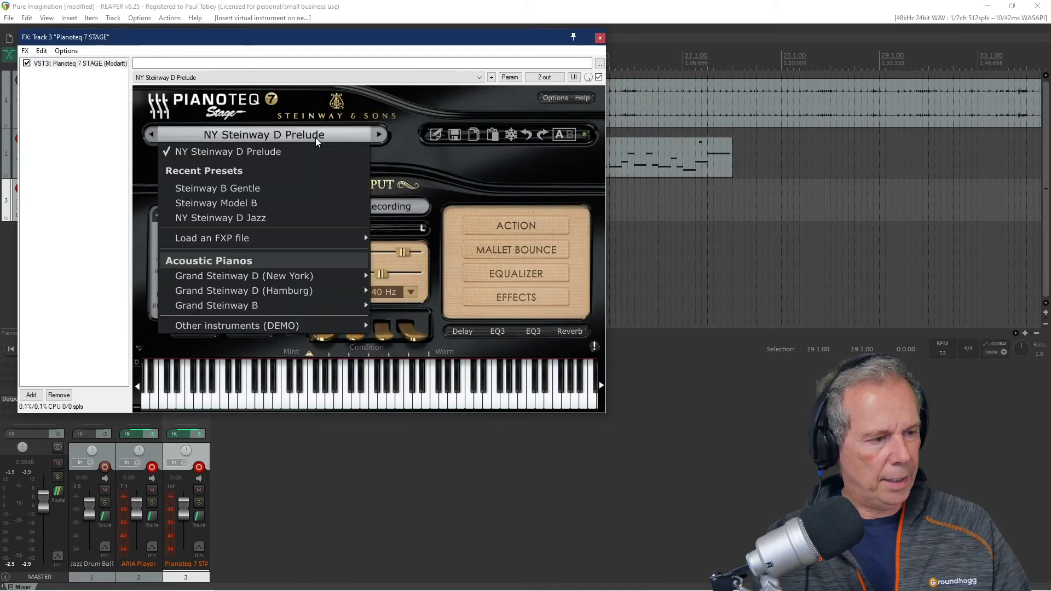
click(247, 189)
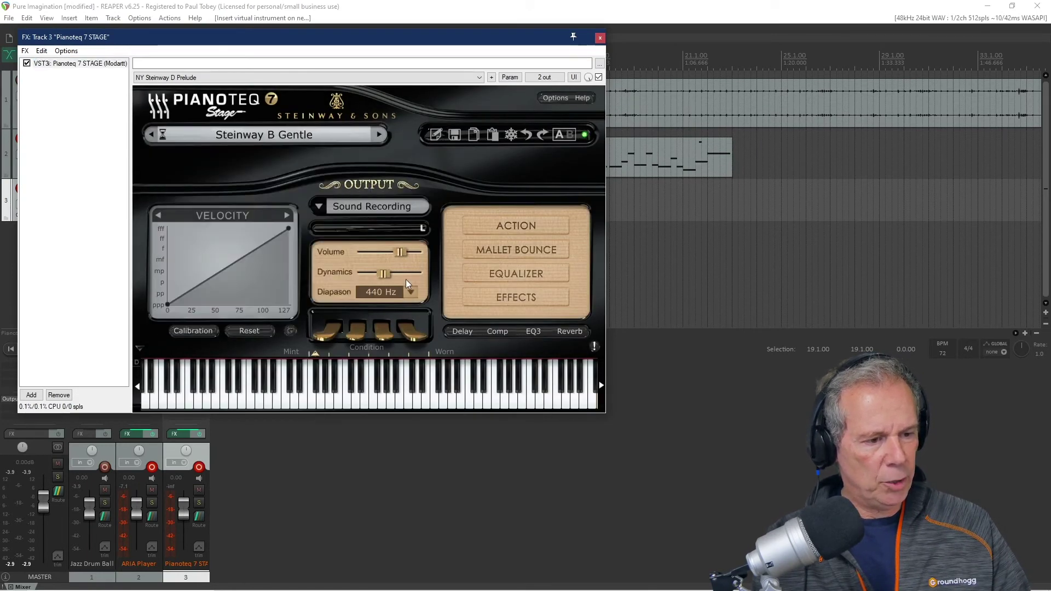
drag(386, 274, 388, 274)
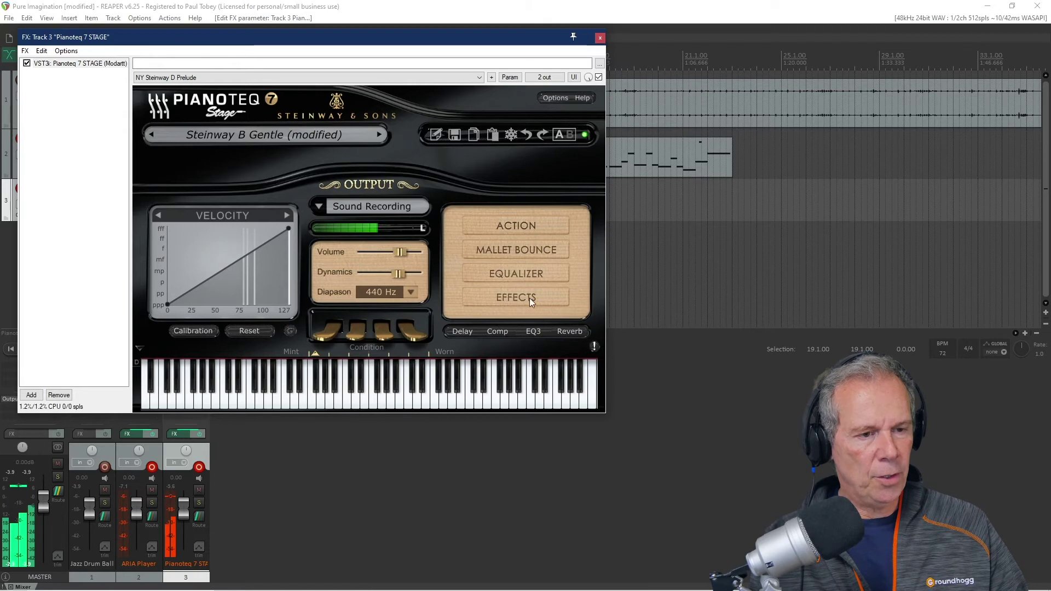
Close and reopen track 3's FX chain to add another effect
click(600, 38)
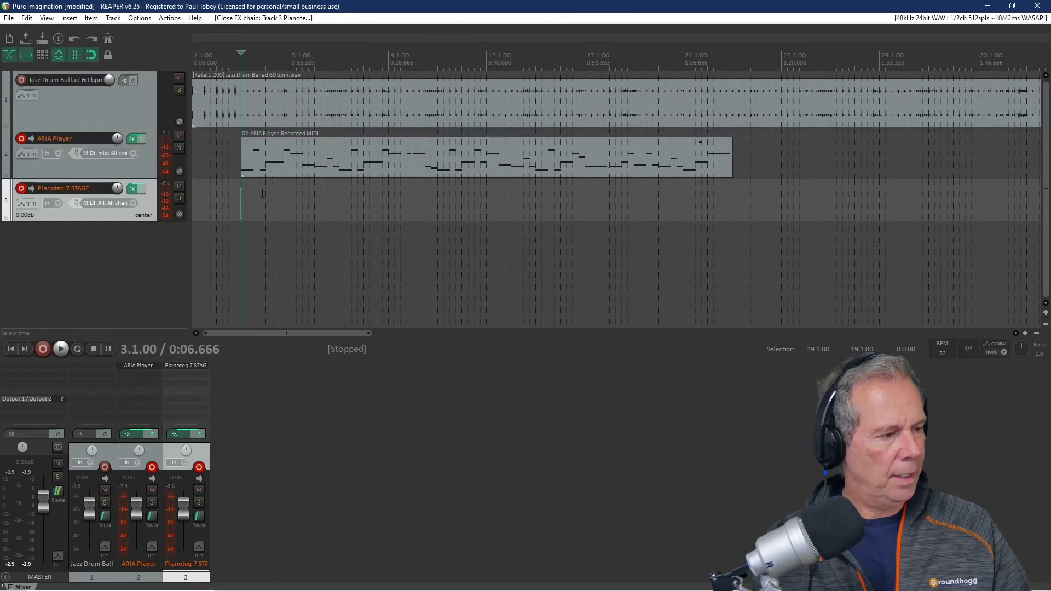
click(132, 189)
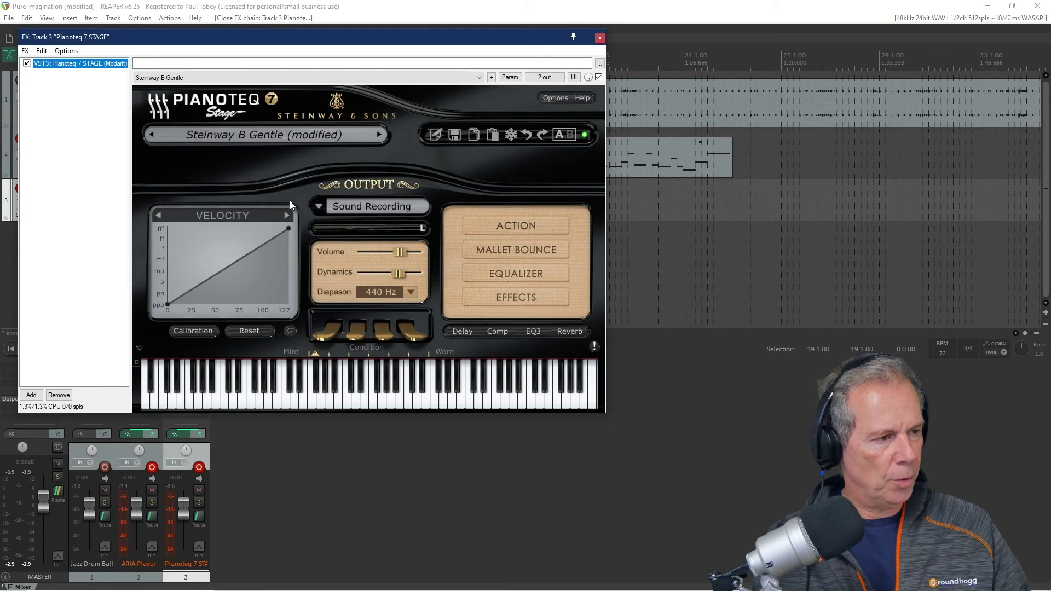
click(32, 395)
Add OrilRiver after Pianoteq on Piano Hall, with reverb at -11.48 and wet at -8.60
scroll(540, 187, up, 3)
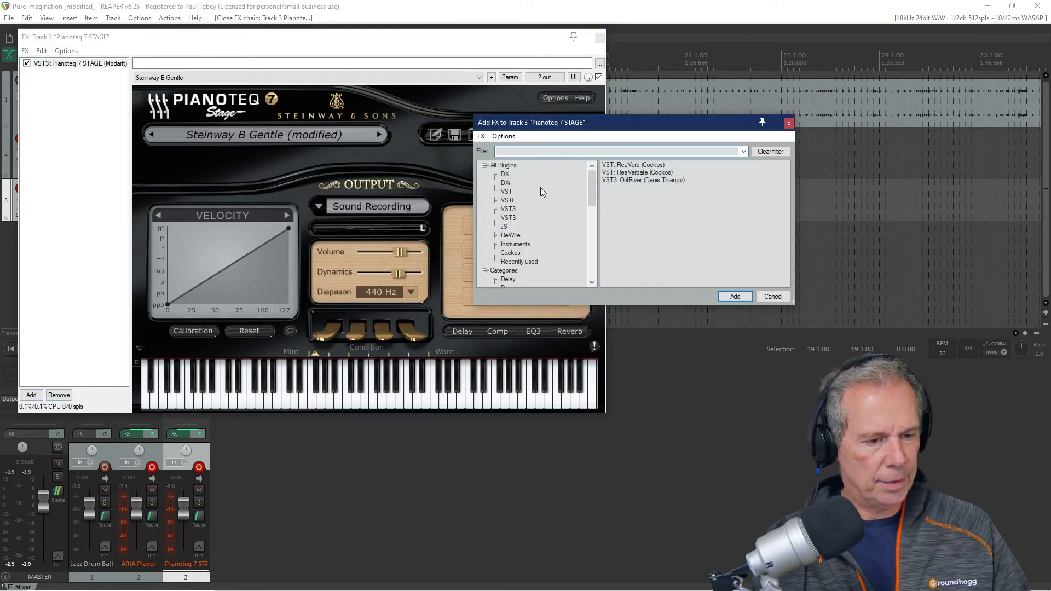
scroll(539, 193, down, 6)
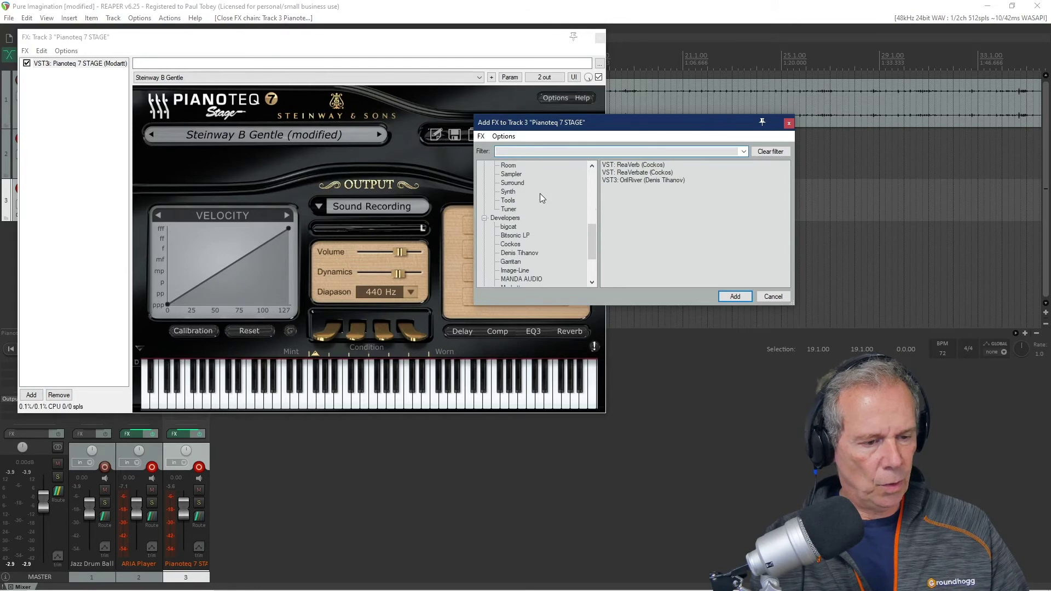
scroll(540, 193, down, 1)
scroll(540, 193, up, 2)
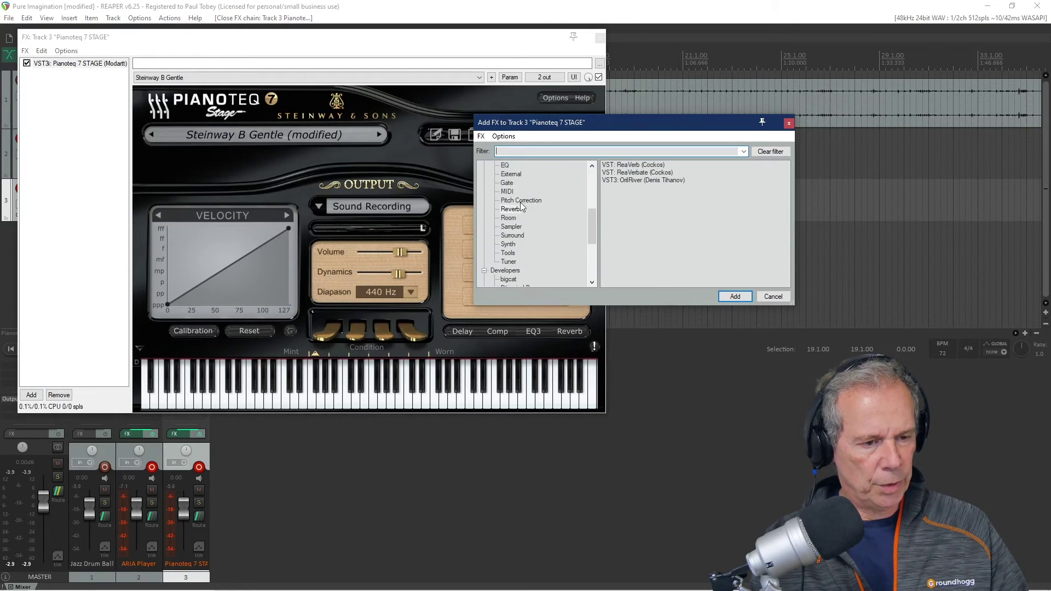
click(732, 298)
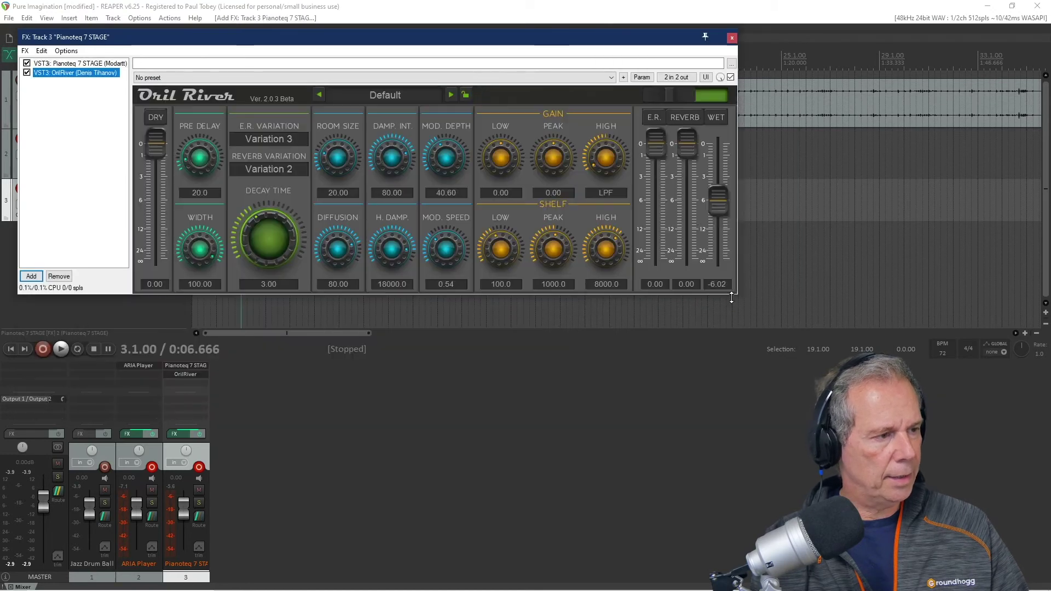
click(400, 94)
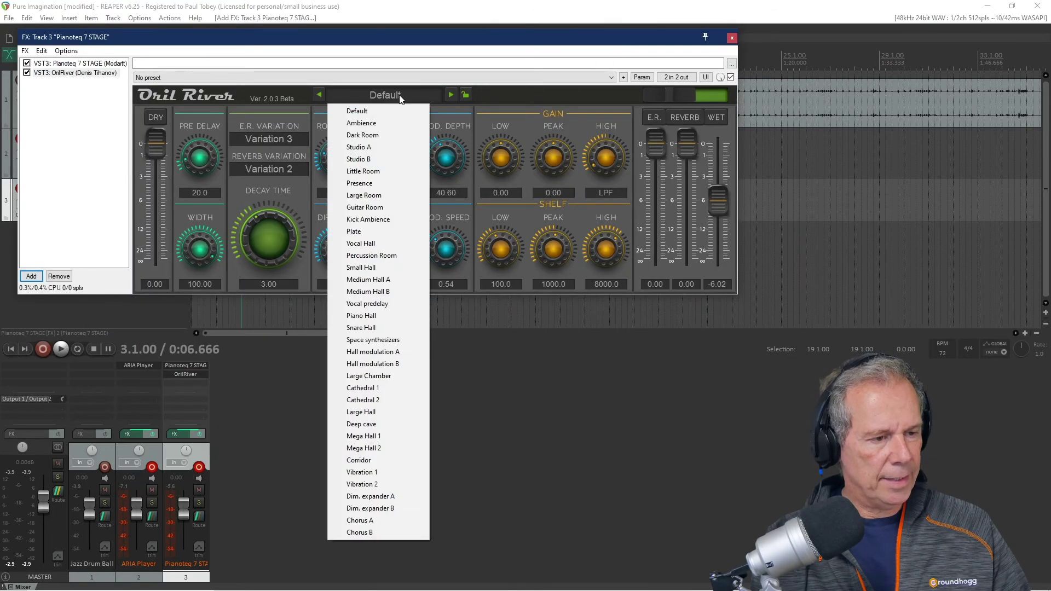
click(382, 316)
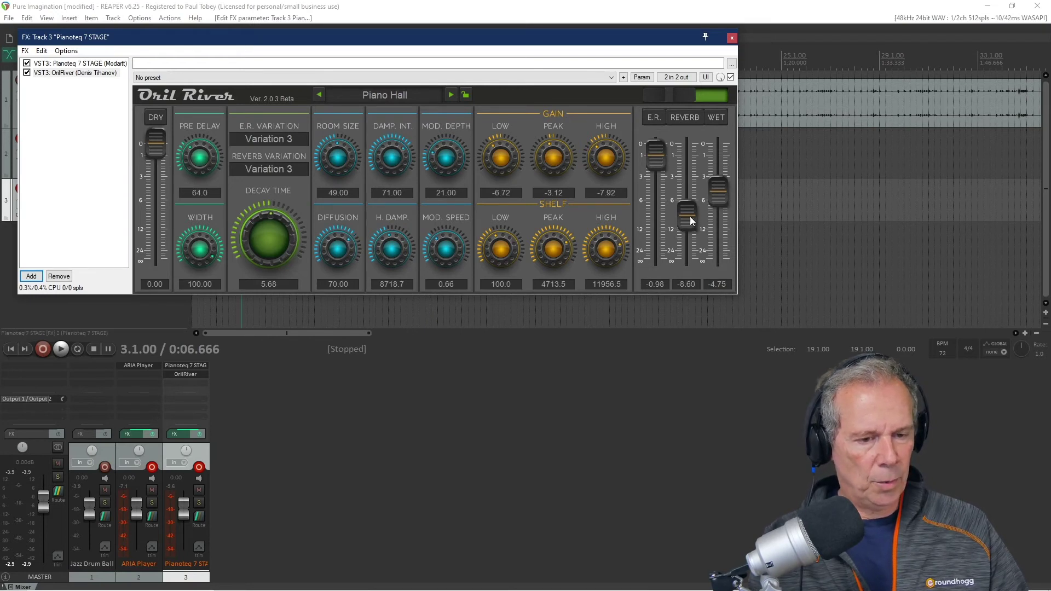
drag(720, 196, 688, 232)
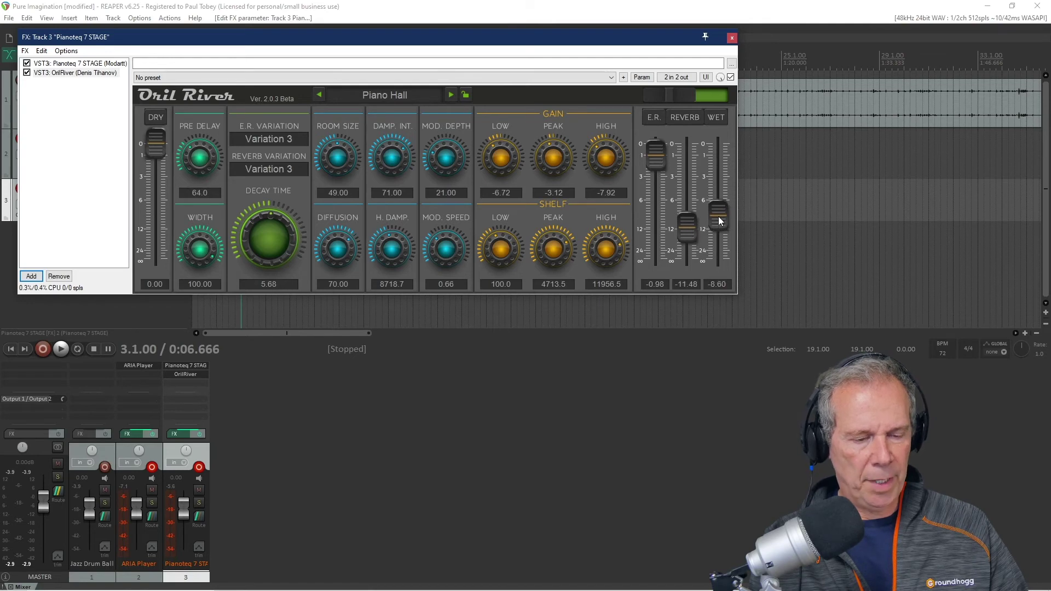
click(732, 37)
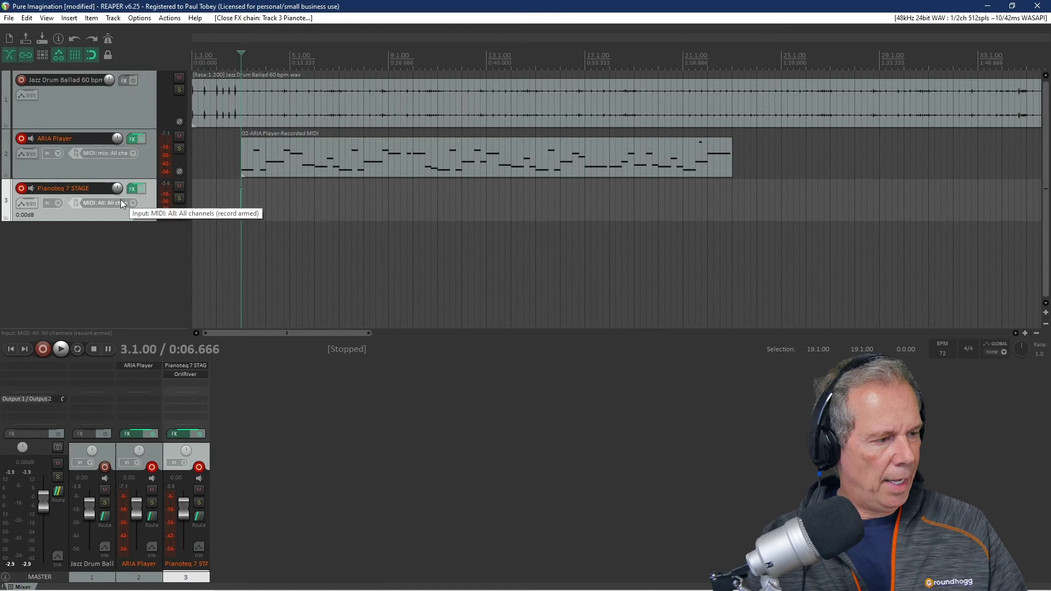
Disarm ARIA Player, set the Pianoteq track's input to MIDI mio All Channels, and rewind the cursor
click(20, 140)
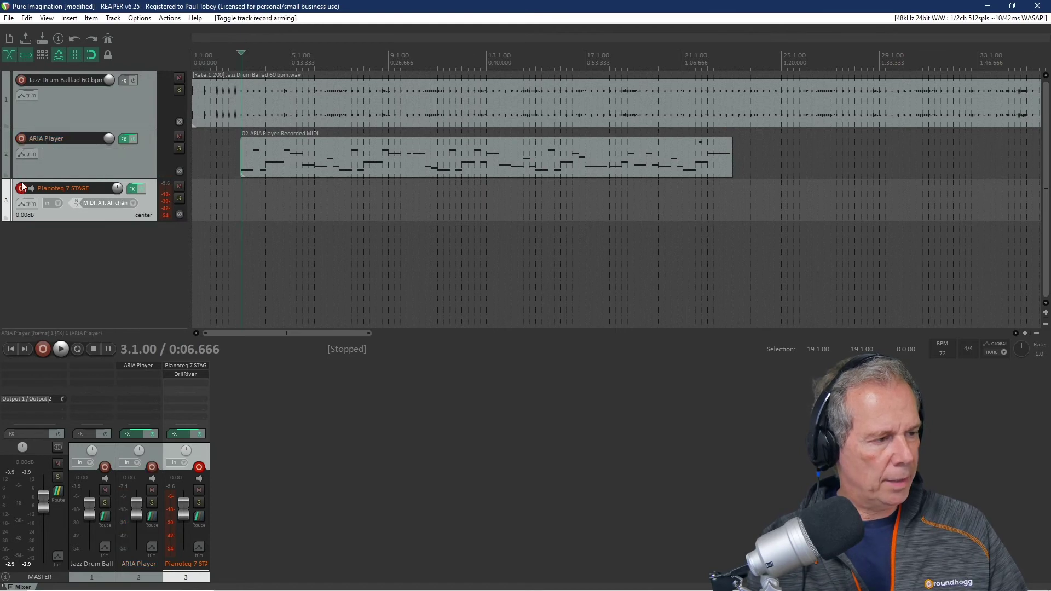
click(103, 204)
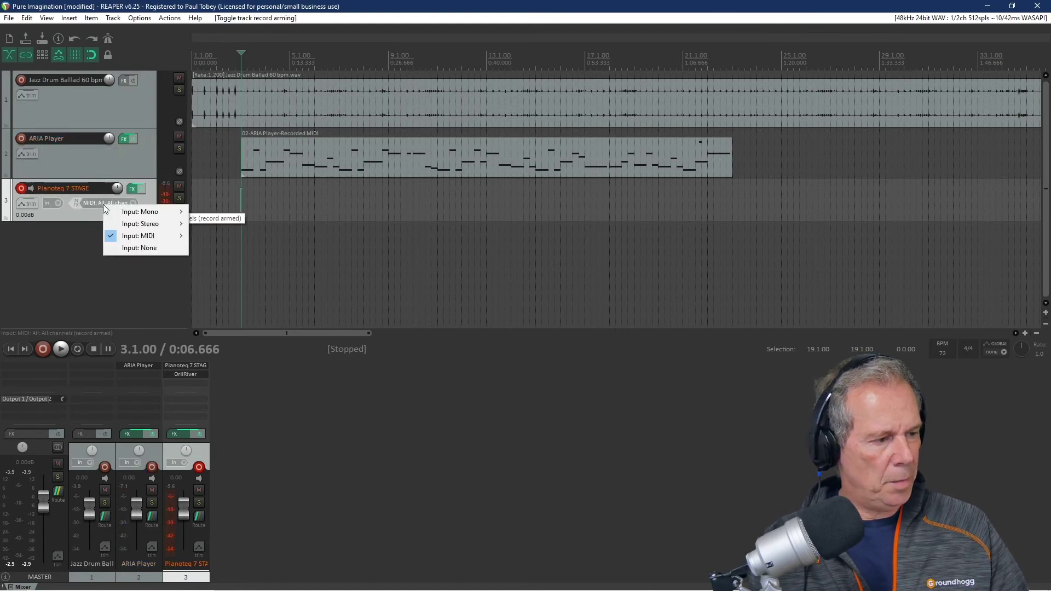
mouse_move(137, 235)
mouse_move(201, 239)
click(356, 236)
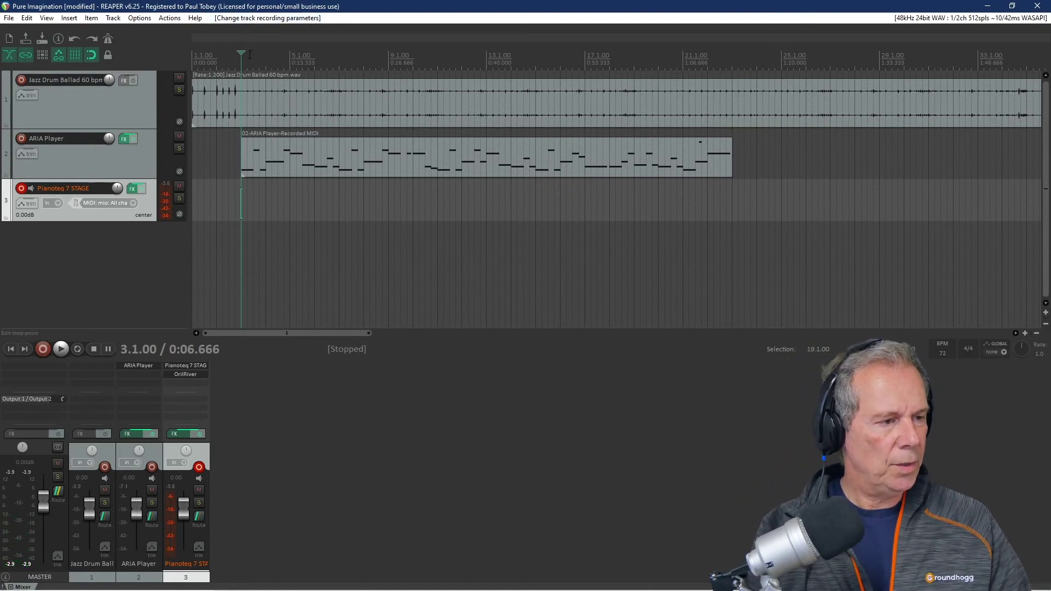
drag(241, 54, 228, 54)
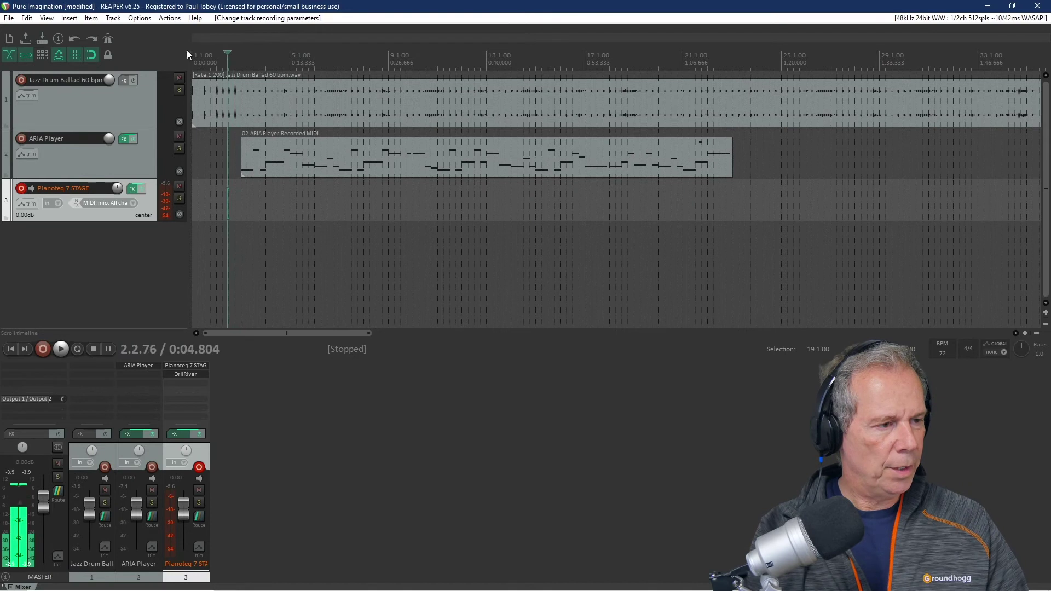
Record a MIDI piano part on the Pianoteq track and keep the recorded file
click(41, 353)
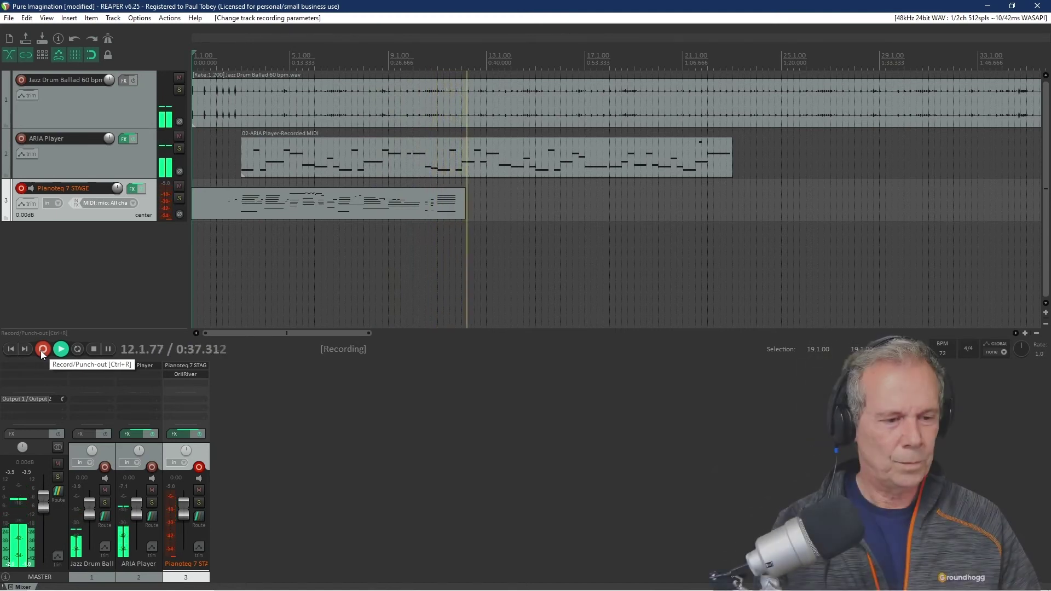
key(space)
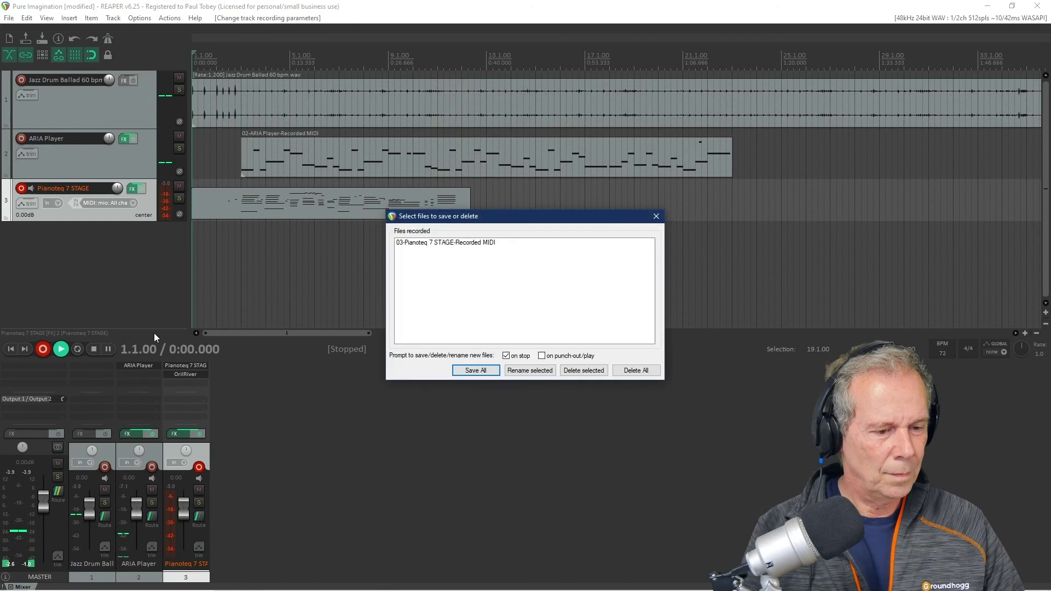
click(488, 370)
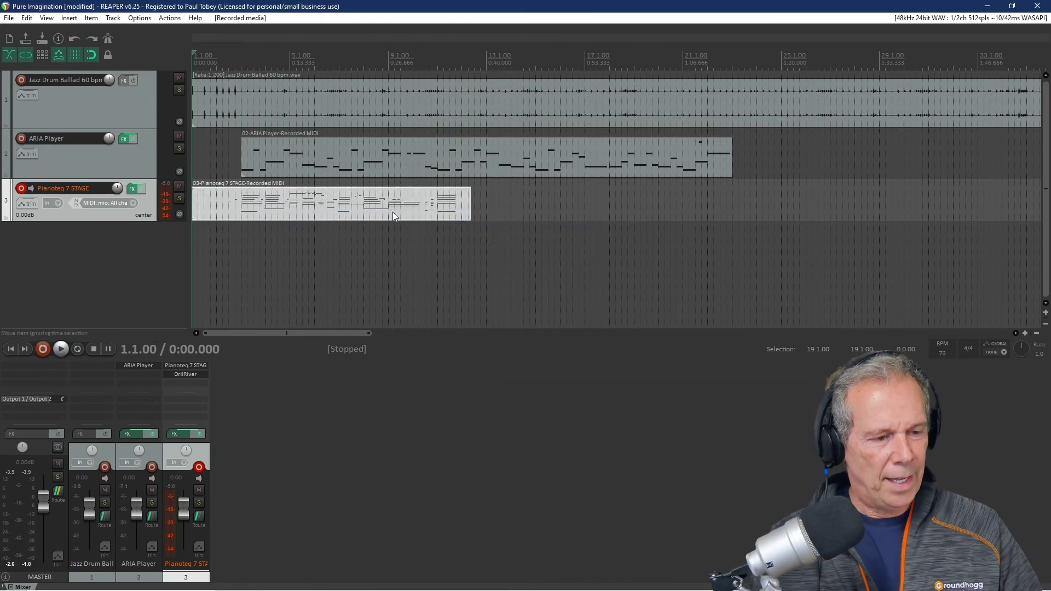
Open the 03-Pianoteq 7 STAGE-Recorded MIDI take in the MIDI editor
click(393, 212)
double_click(452, 217)
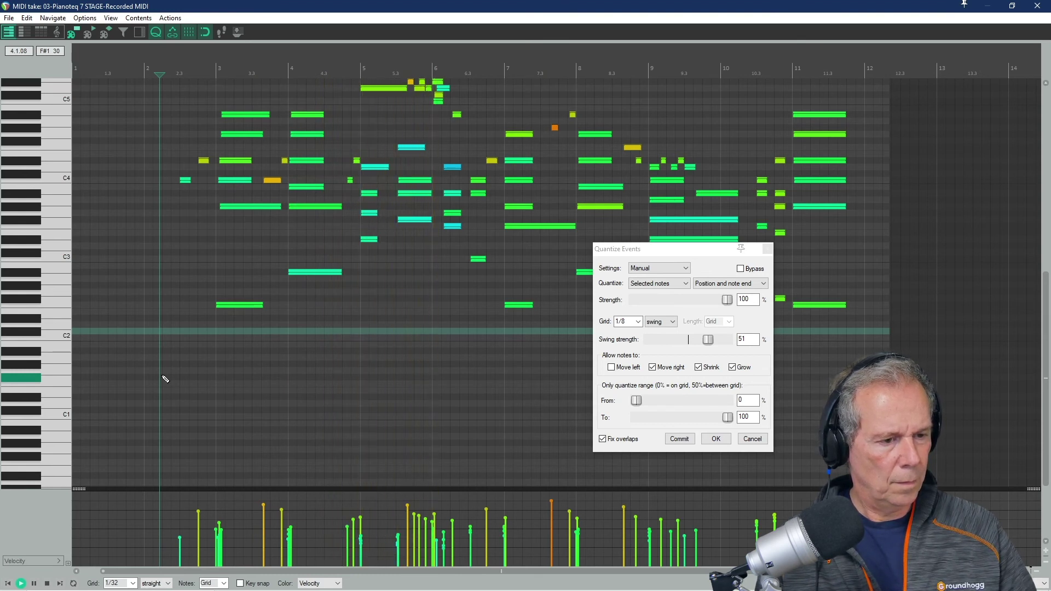
Cancel the quantize, replay the unquantized piano take, then close the MIDI editor and deselect the item
key(space)
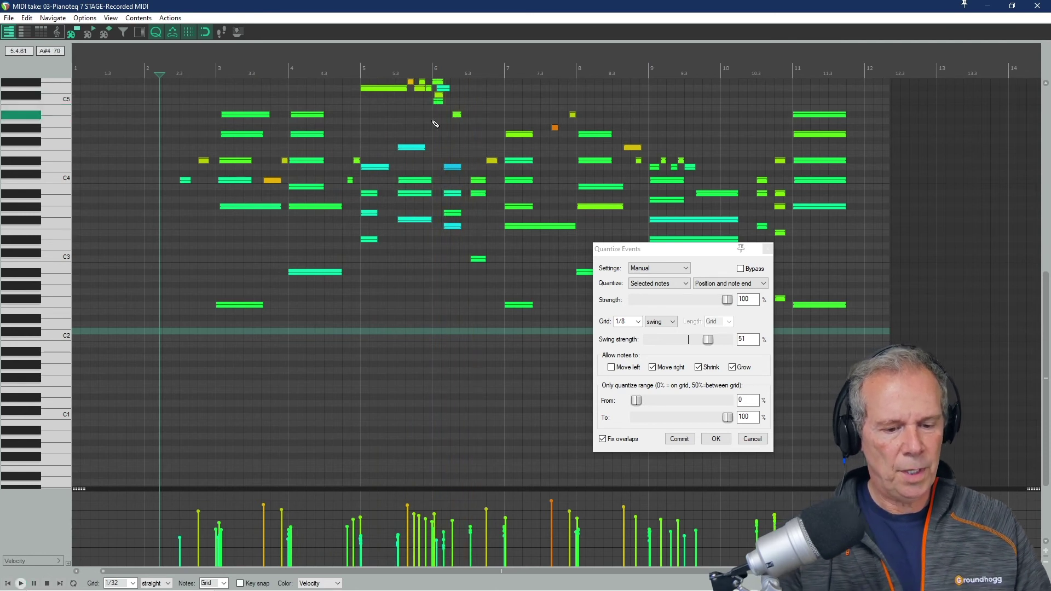
click(754, 438)
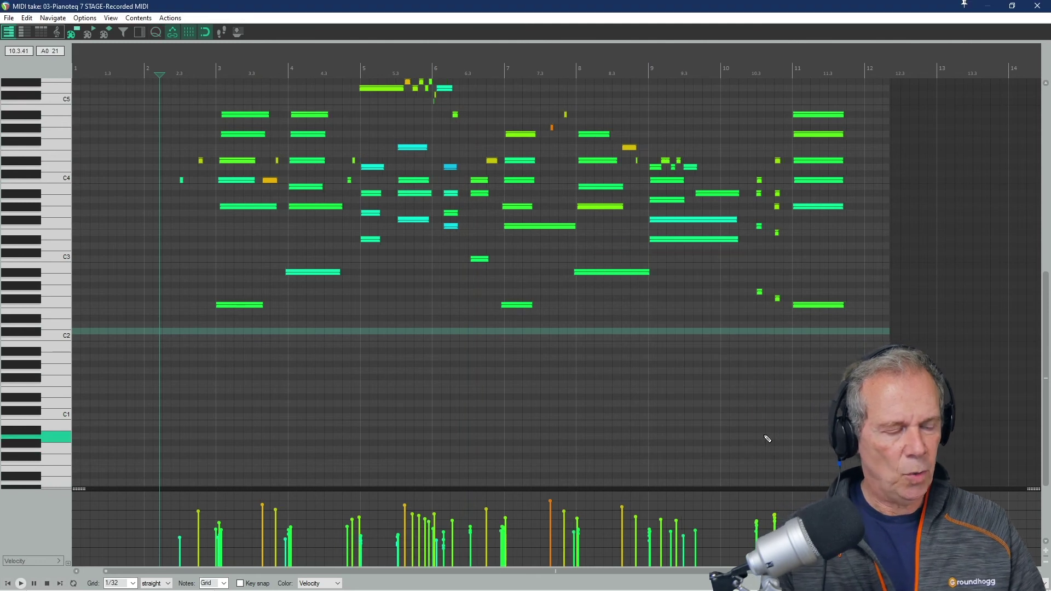
key(space)
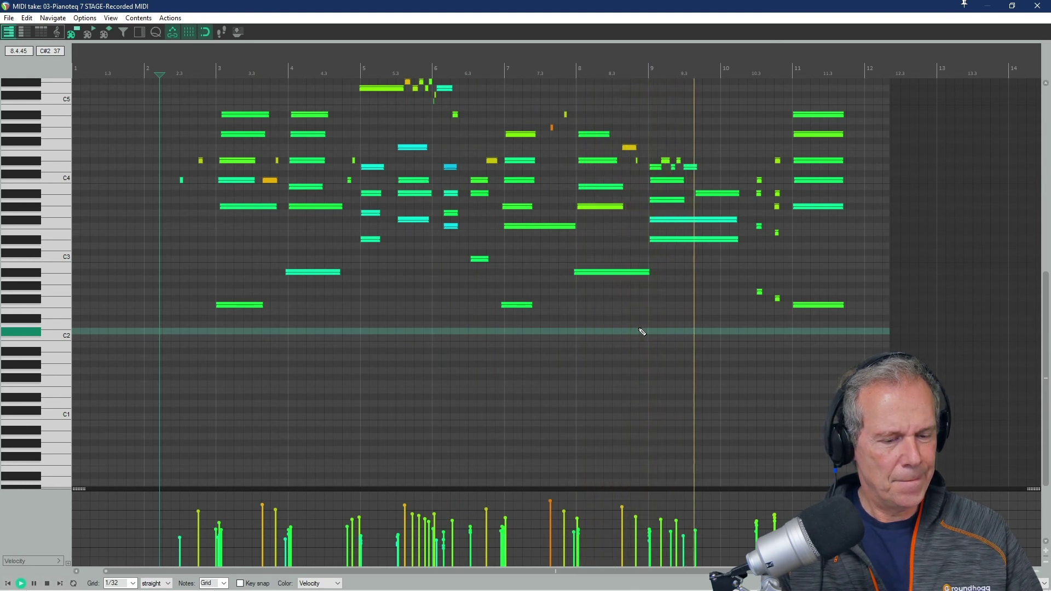
key(space)
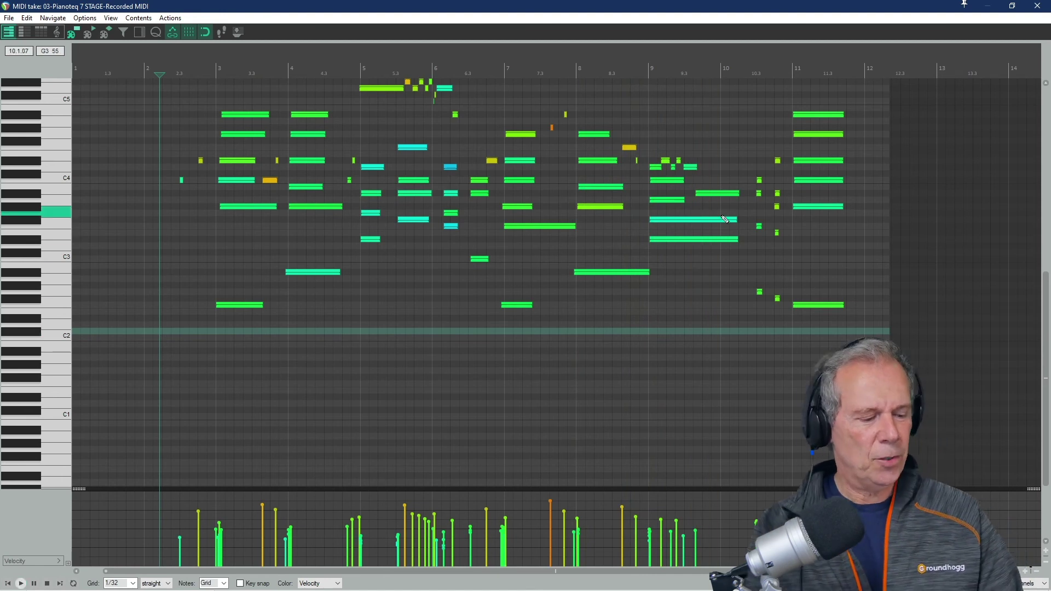
key(Escape)
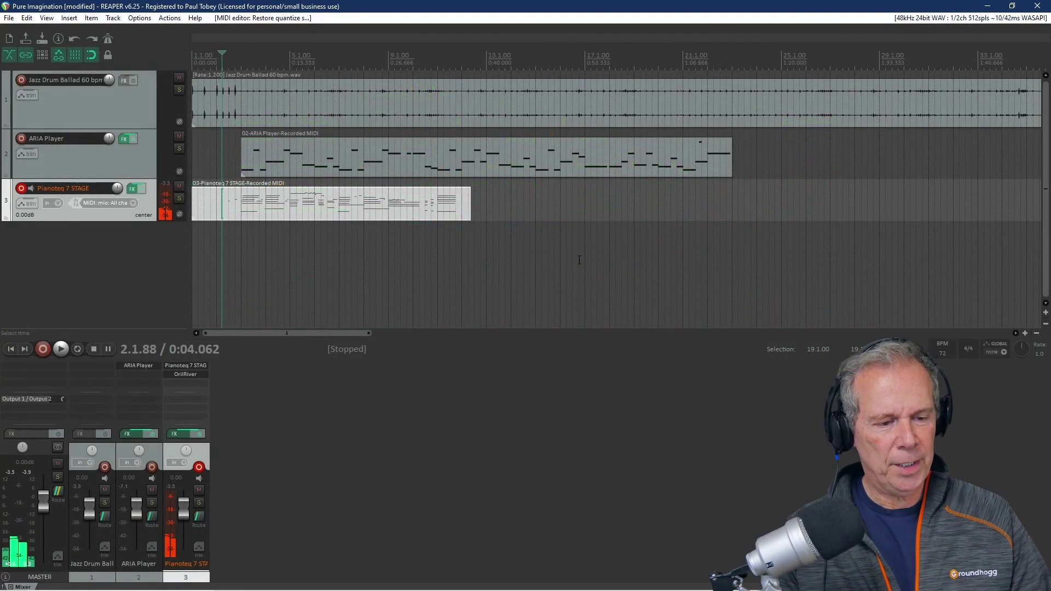
click(579, 259)
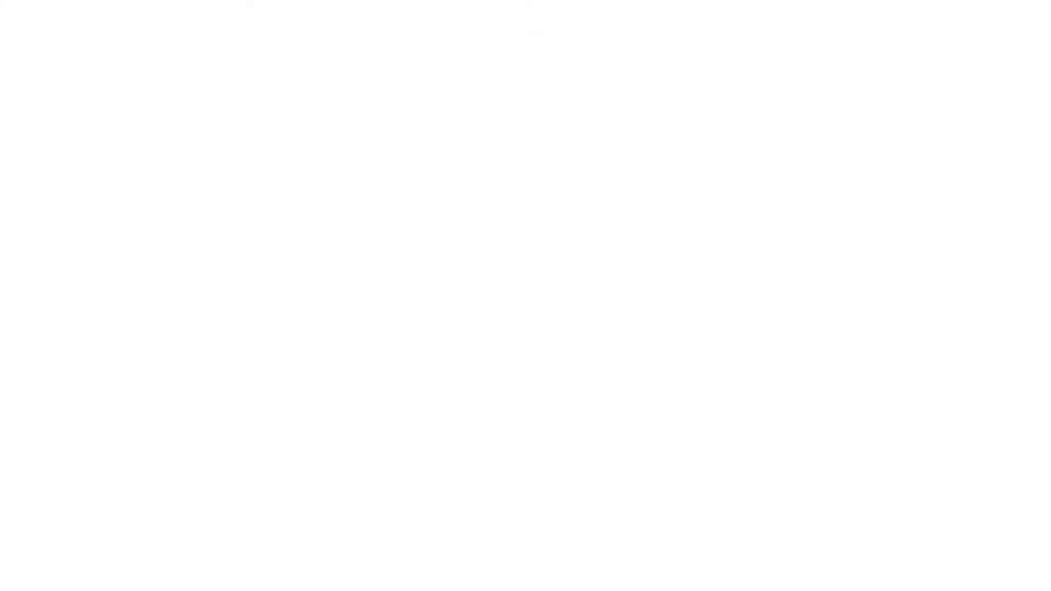
click(394, 214)
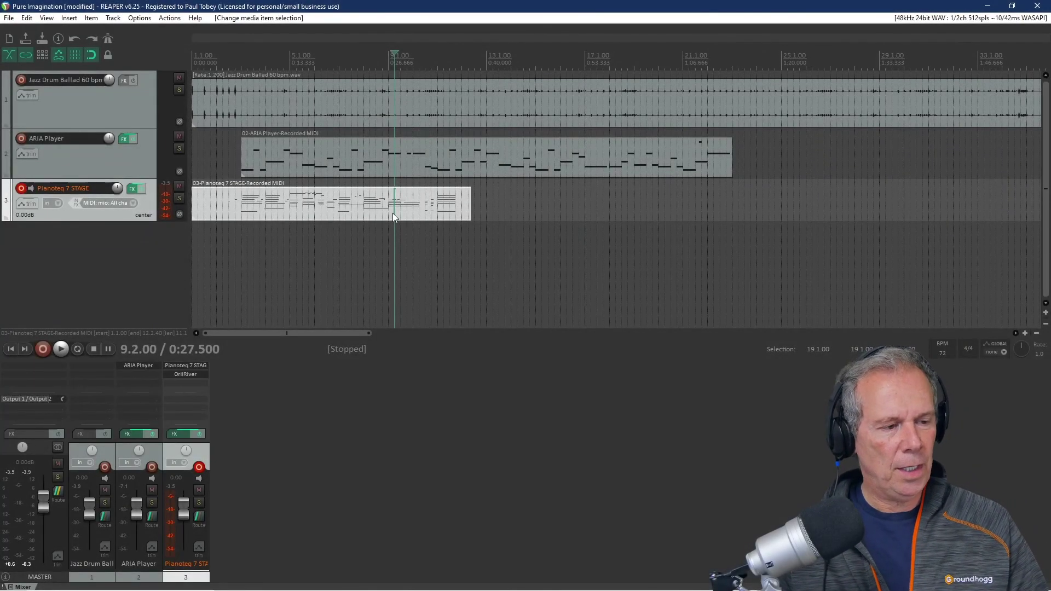